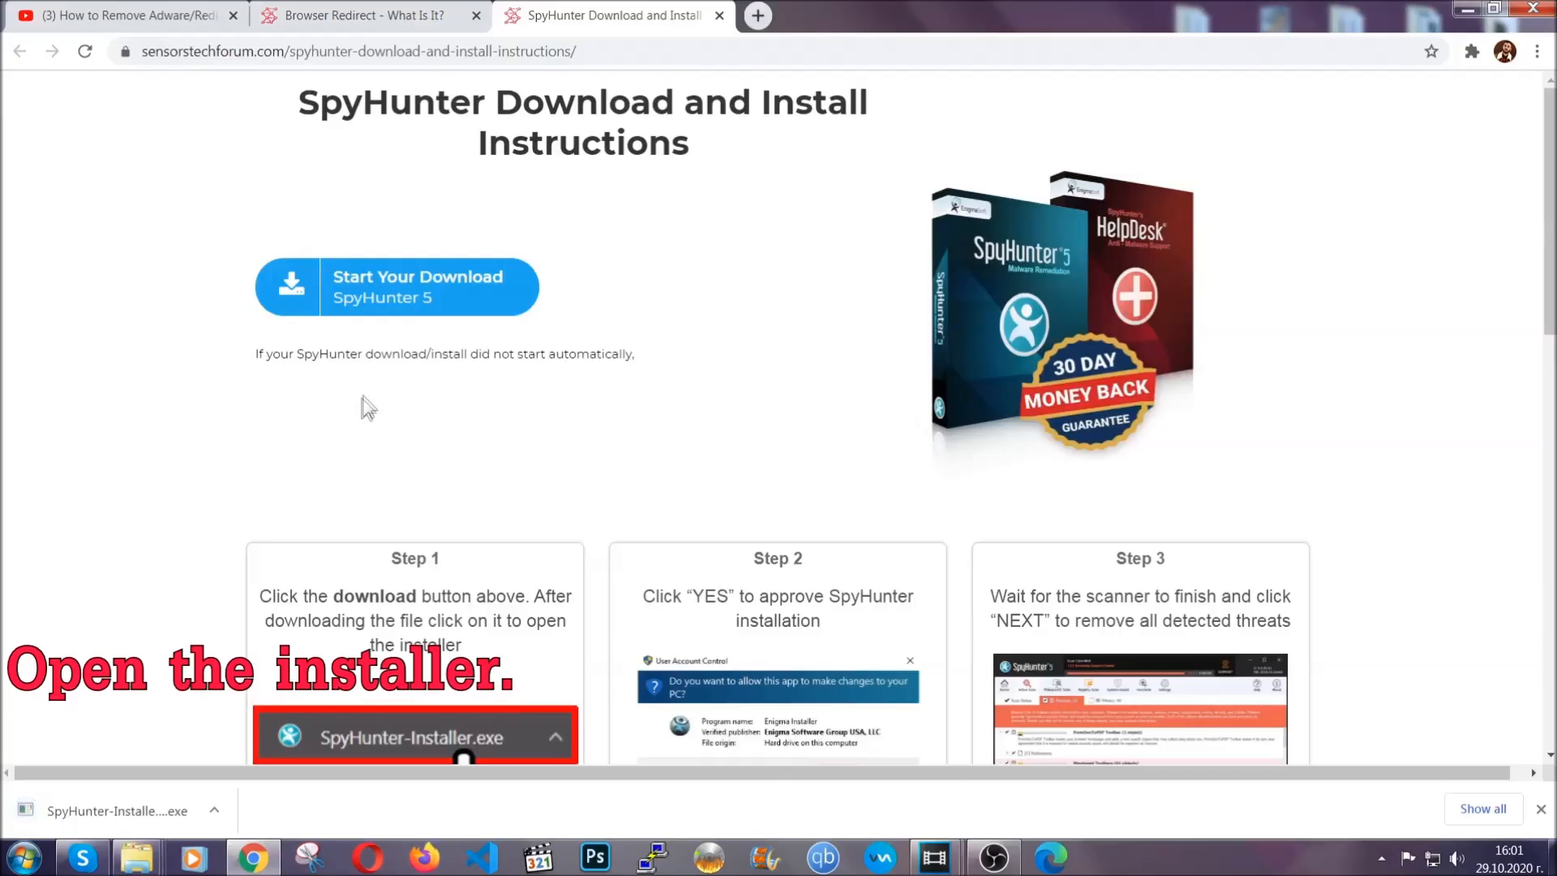
# Launch the downloaded SpyHunter installer and choose English as the setup language.
pyautogui.click(96, 810)
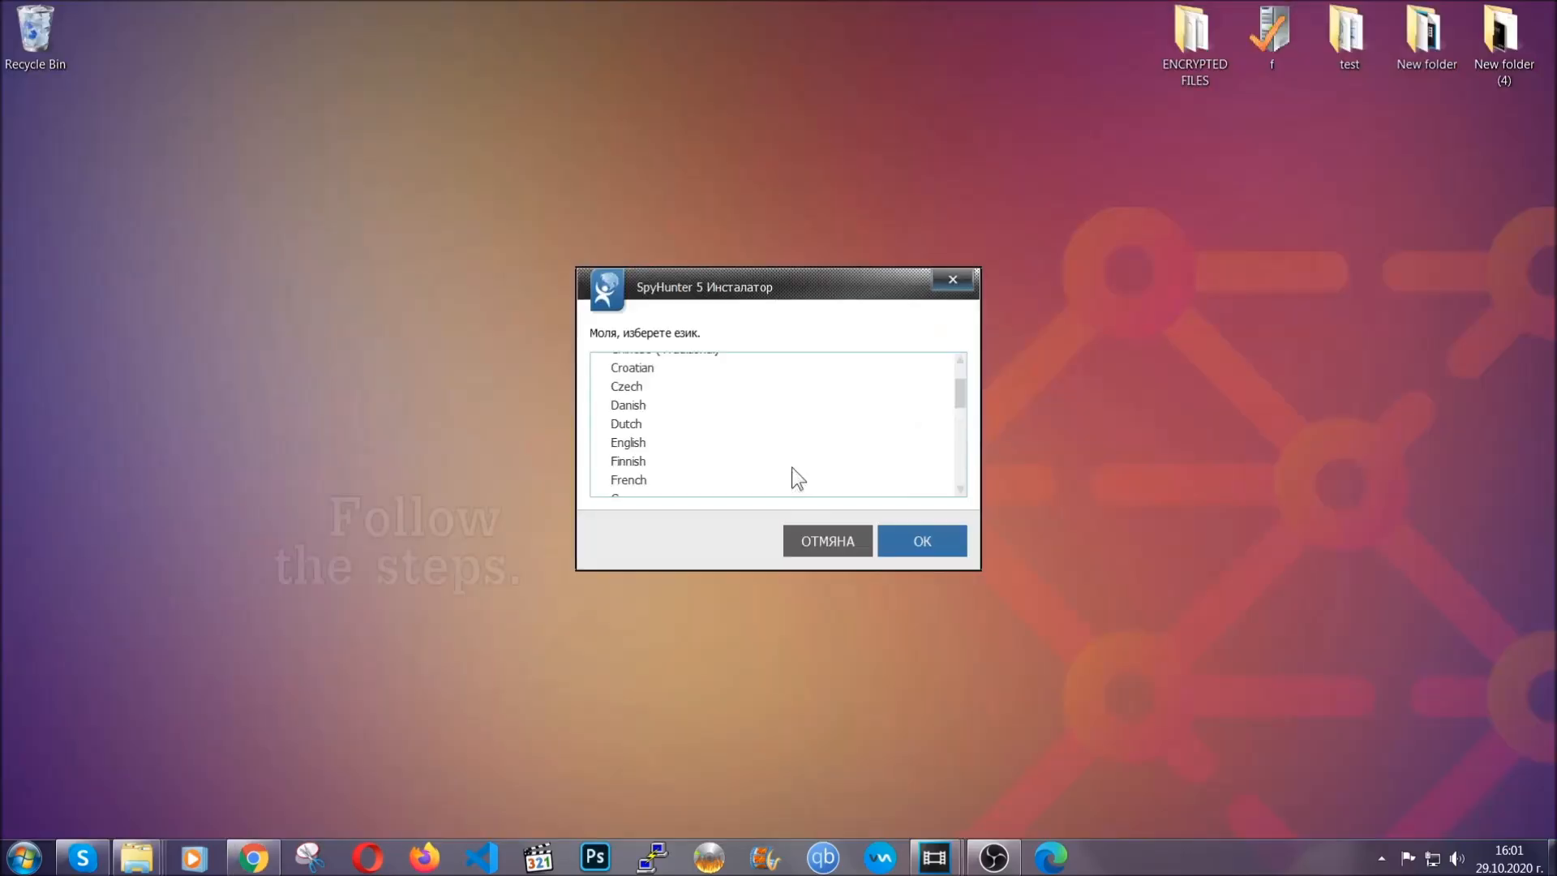
pyautogui.scroll(-2, 793, 470)
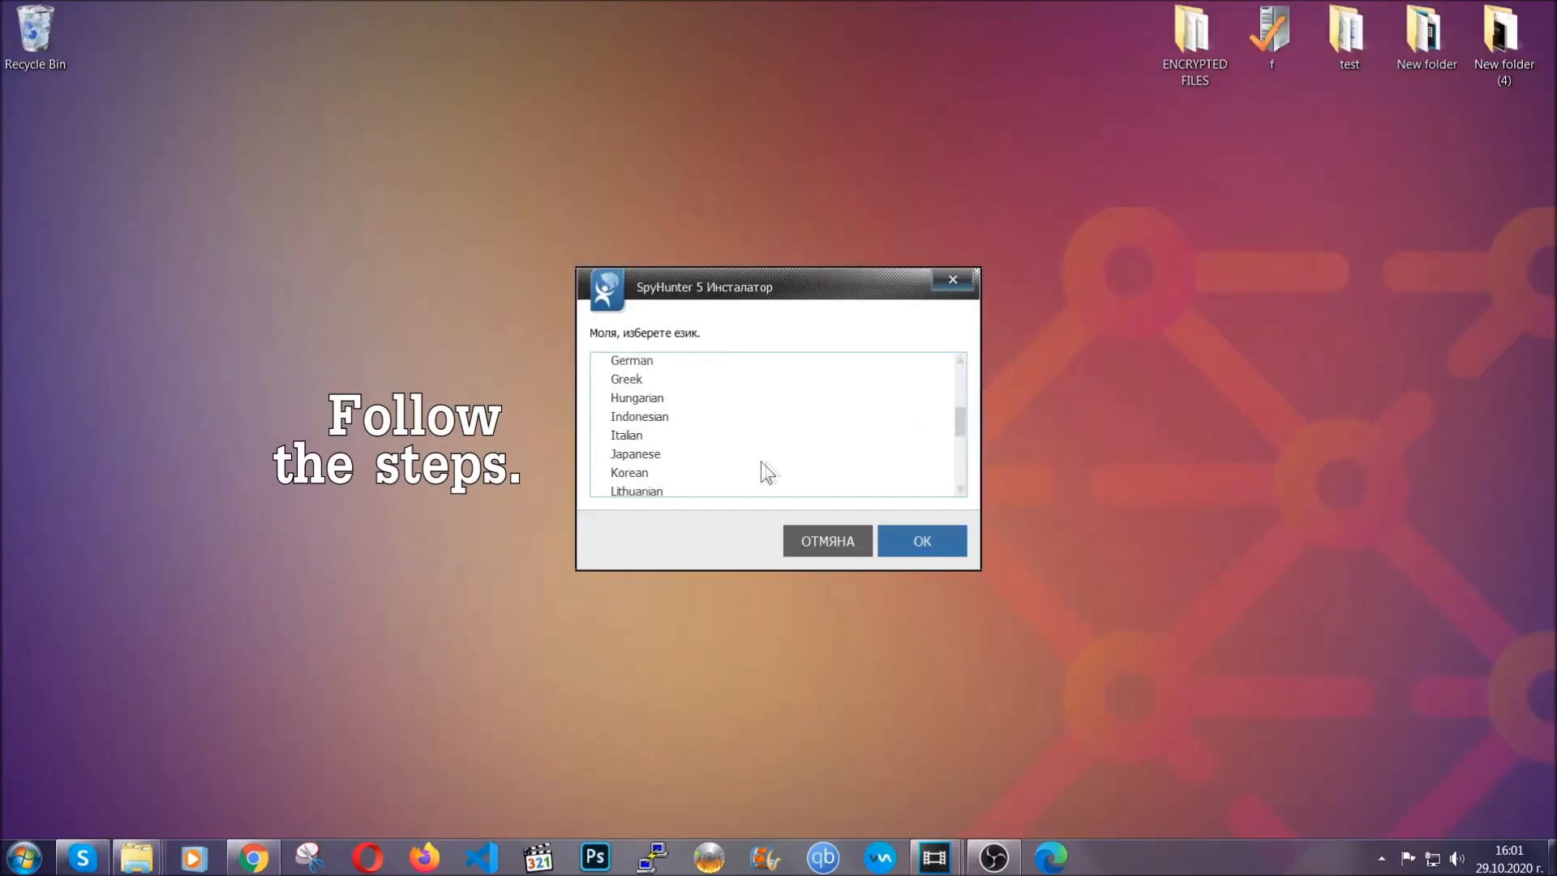
pyautogui.scroll(-2, 798, 495)
pyautogui.scroll(4, 793, 480)
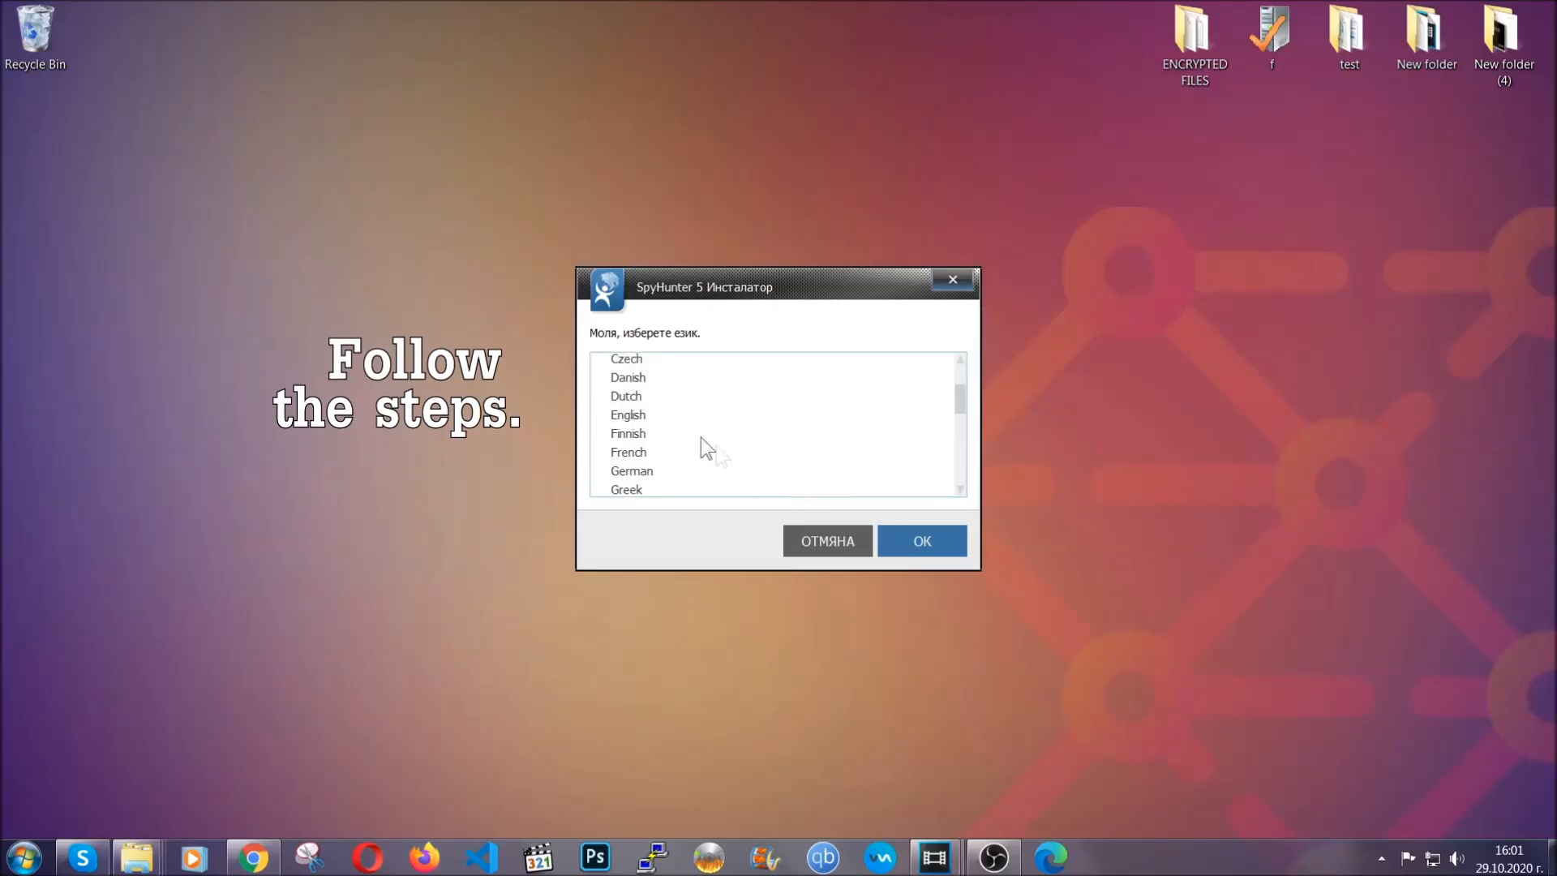
pyautogui.click(647, 415)
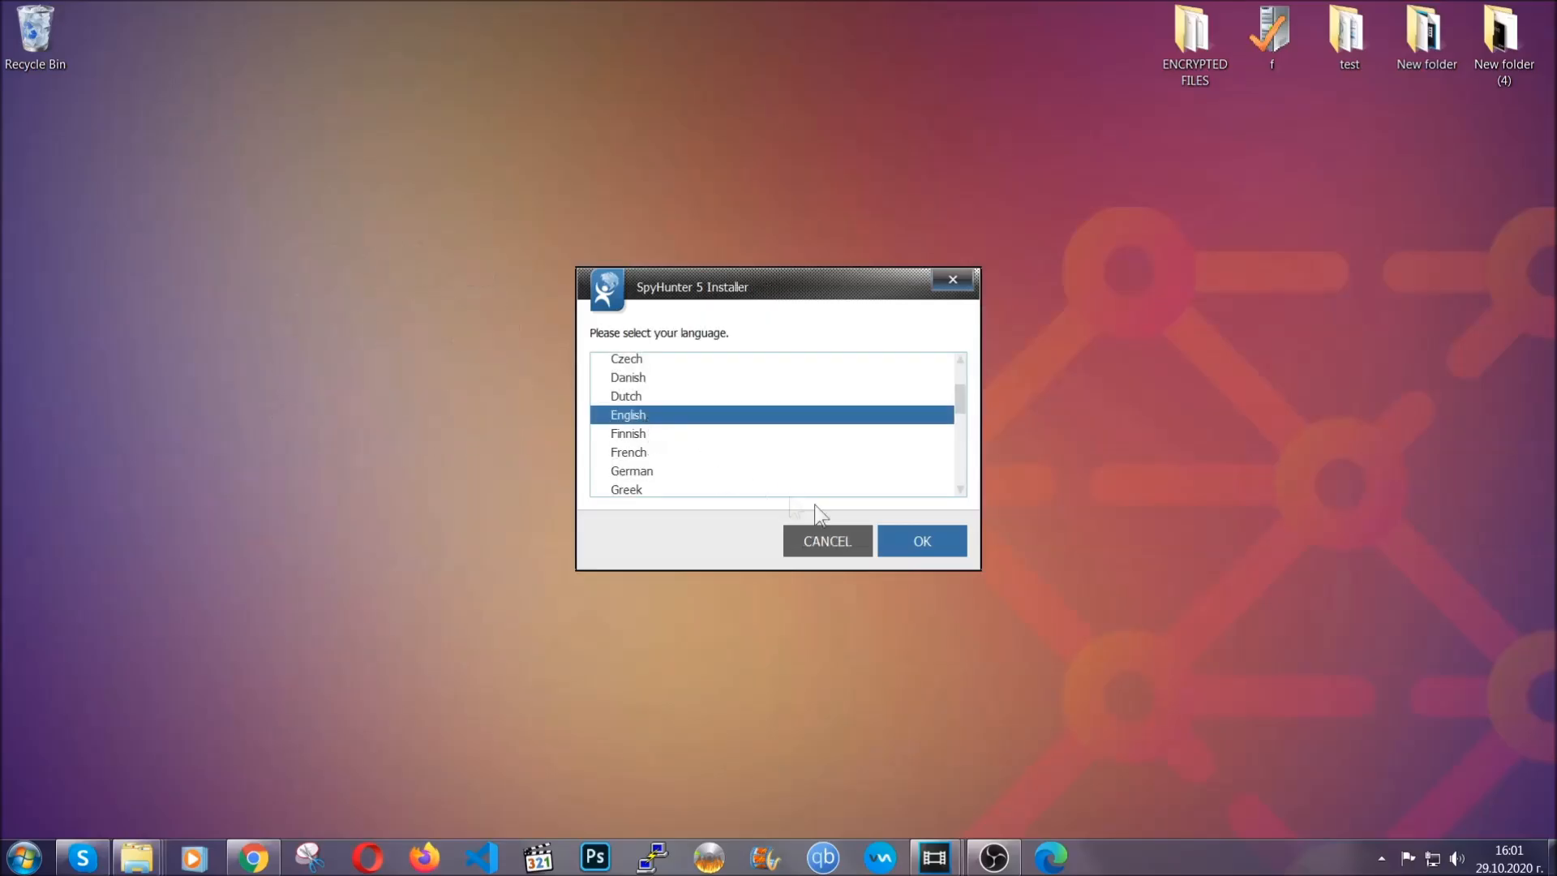
pyautogui.click(913, 541)
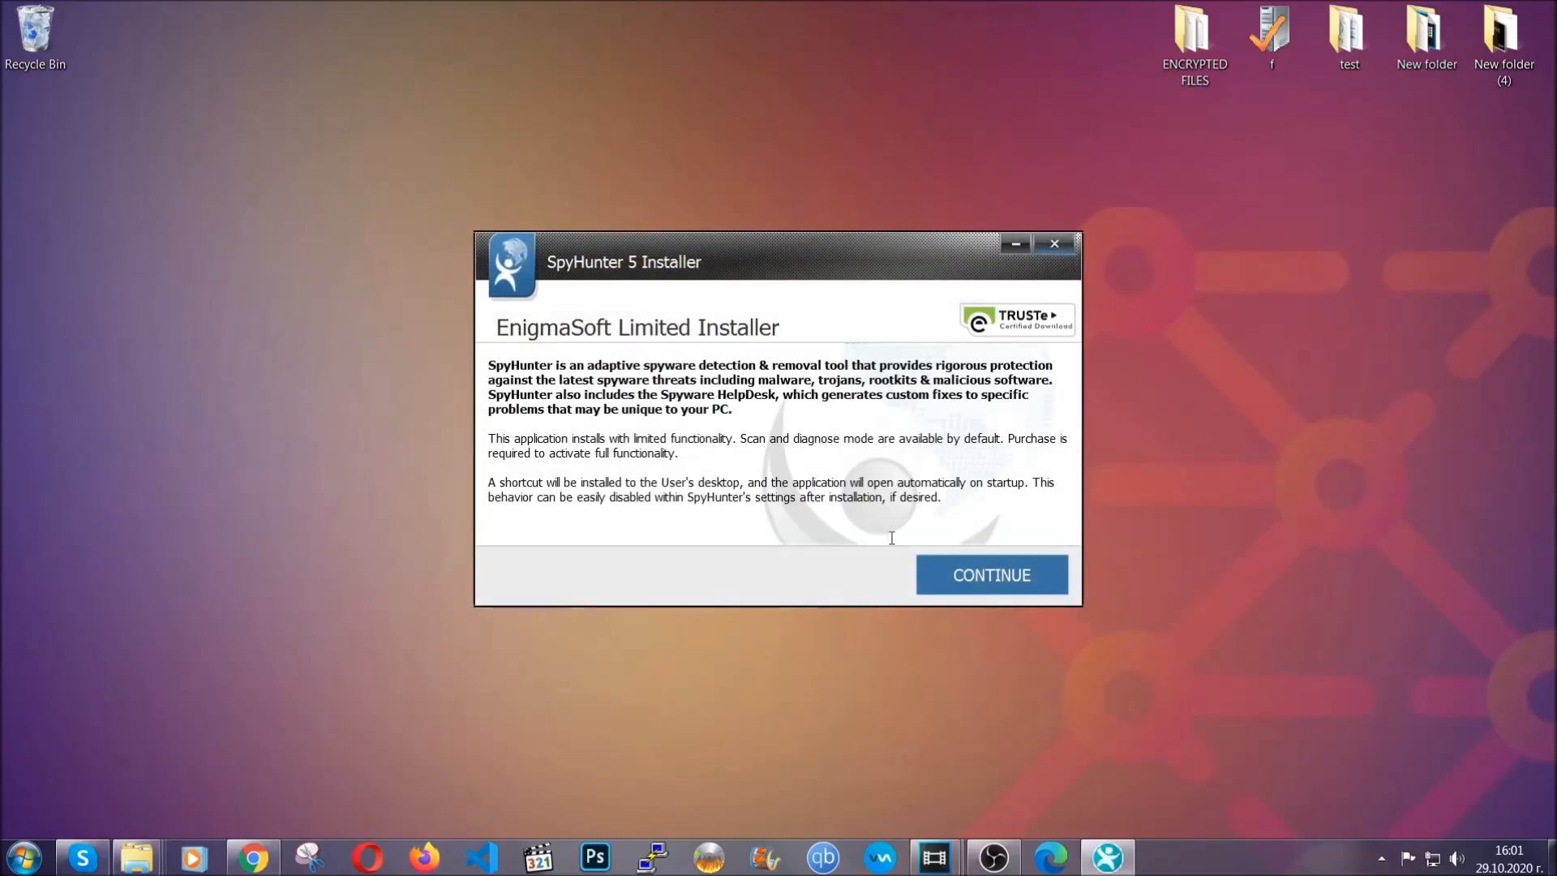
# Accept the EULA and Privacy Policy, install SpyHunter 5 and finish the setup.
pyautogui.click(942, 563)
pyautogui.click(913, 528)
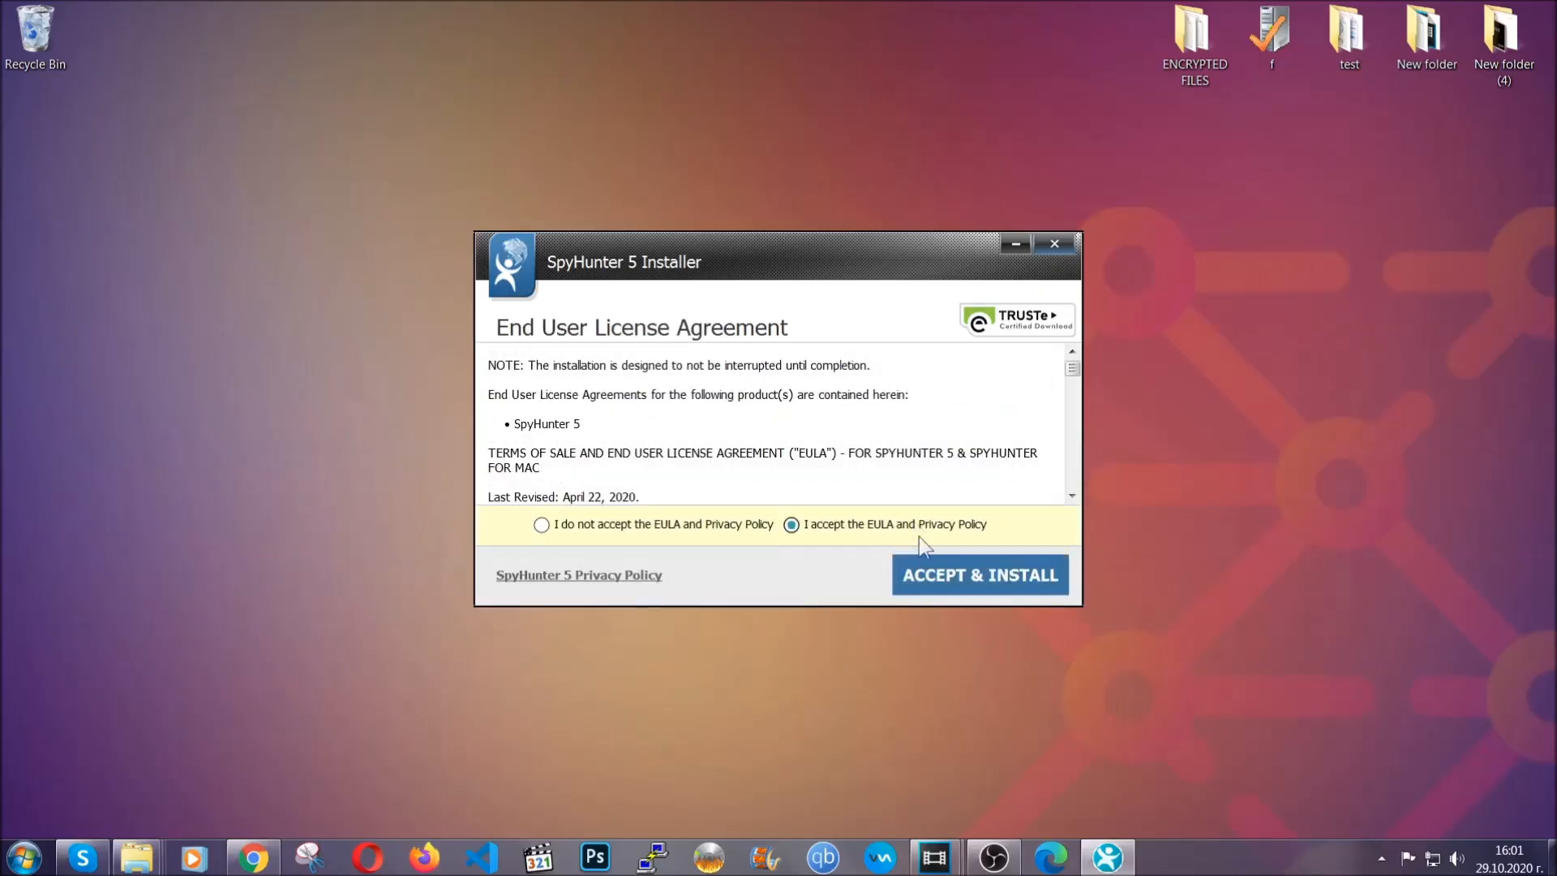
pyautogui.click(937, 566)
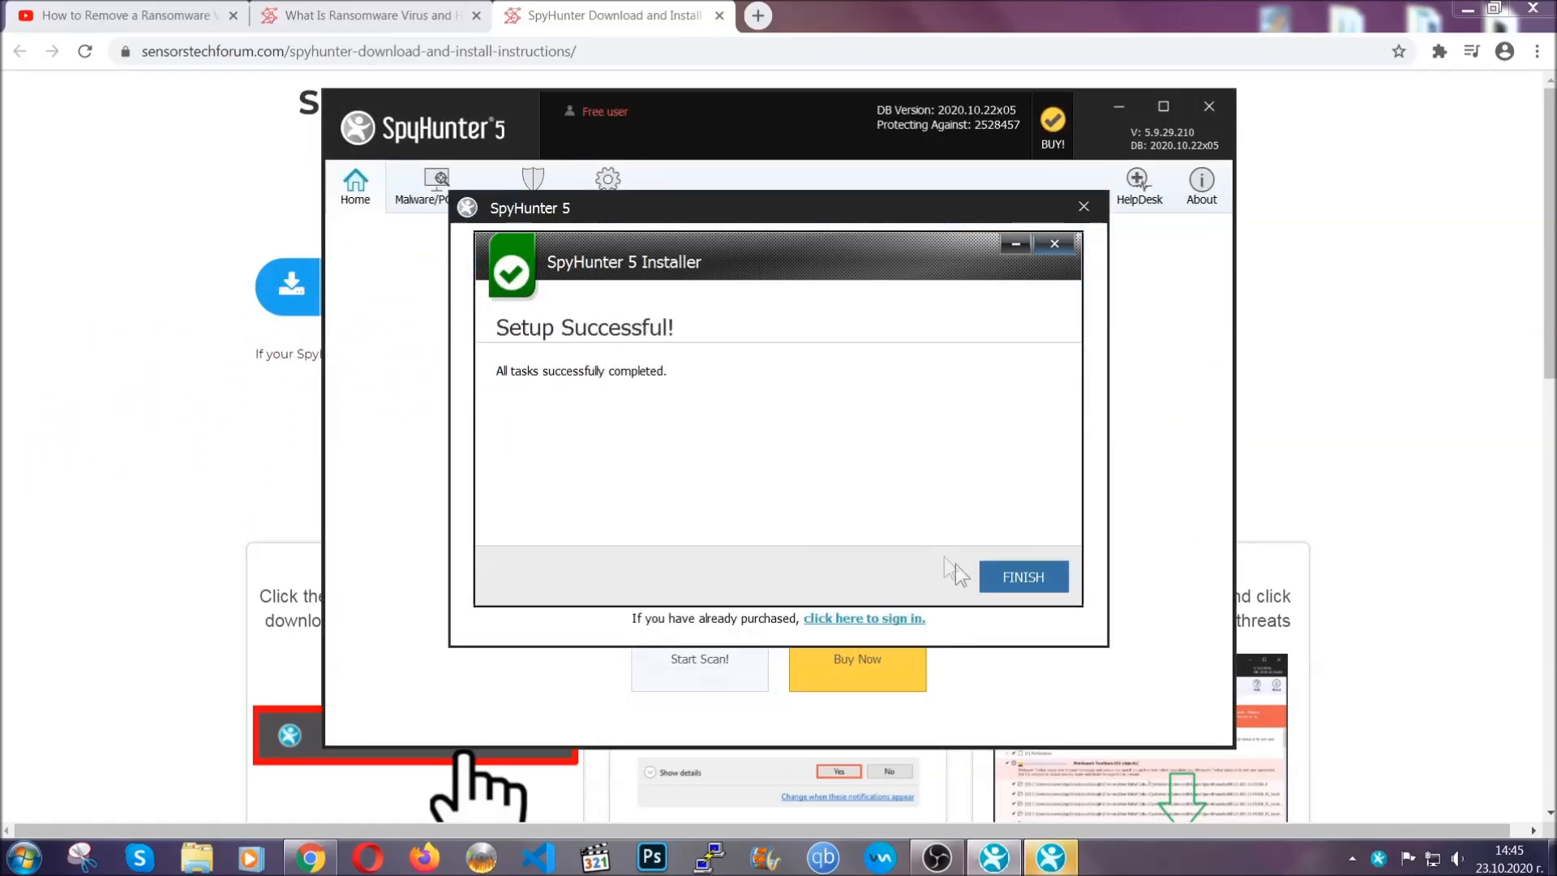
pyautogui.click(997, 578)
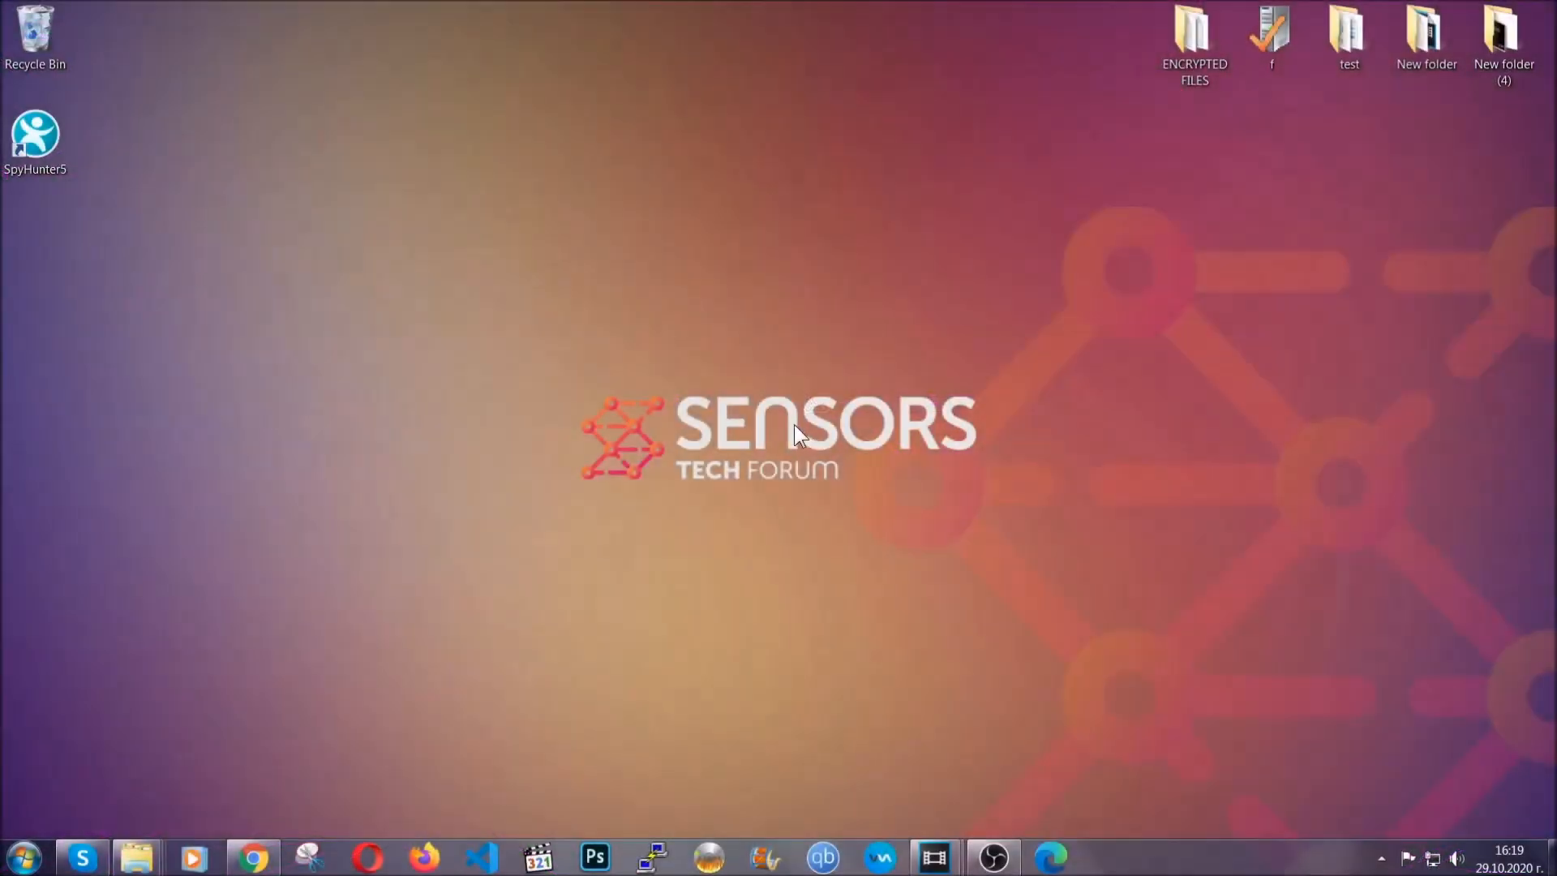
# Open Programs and Features by running APPWIZ.CPL.
pyautogui.press('super+r')
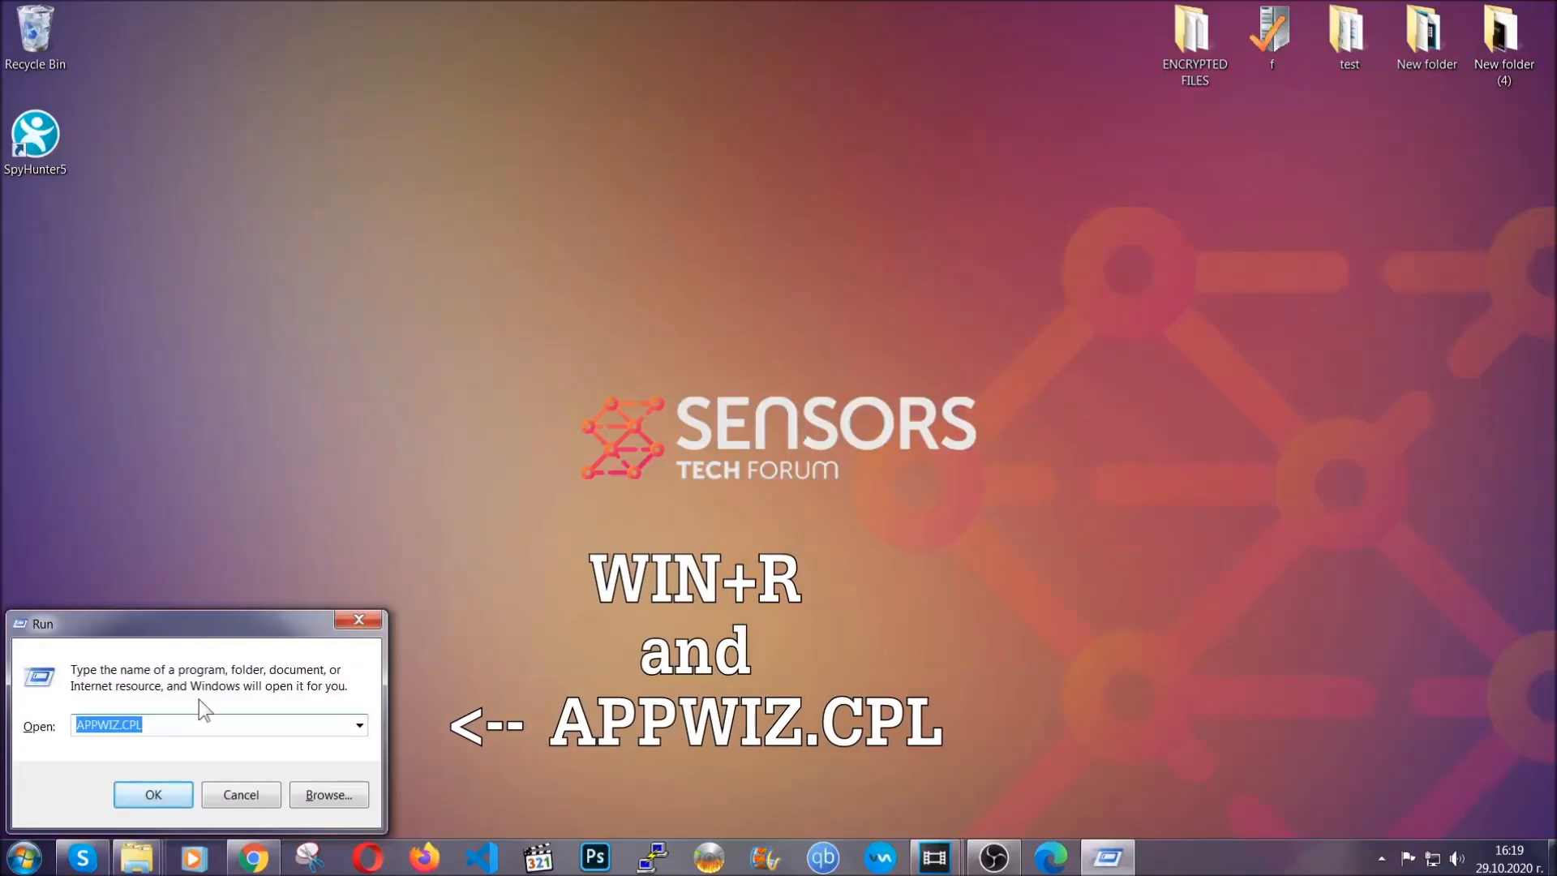
pyautogui.click(163, 726)
pyautogui.moveTo(163, 726); pyautogui.dragTo(31, 728)
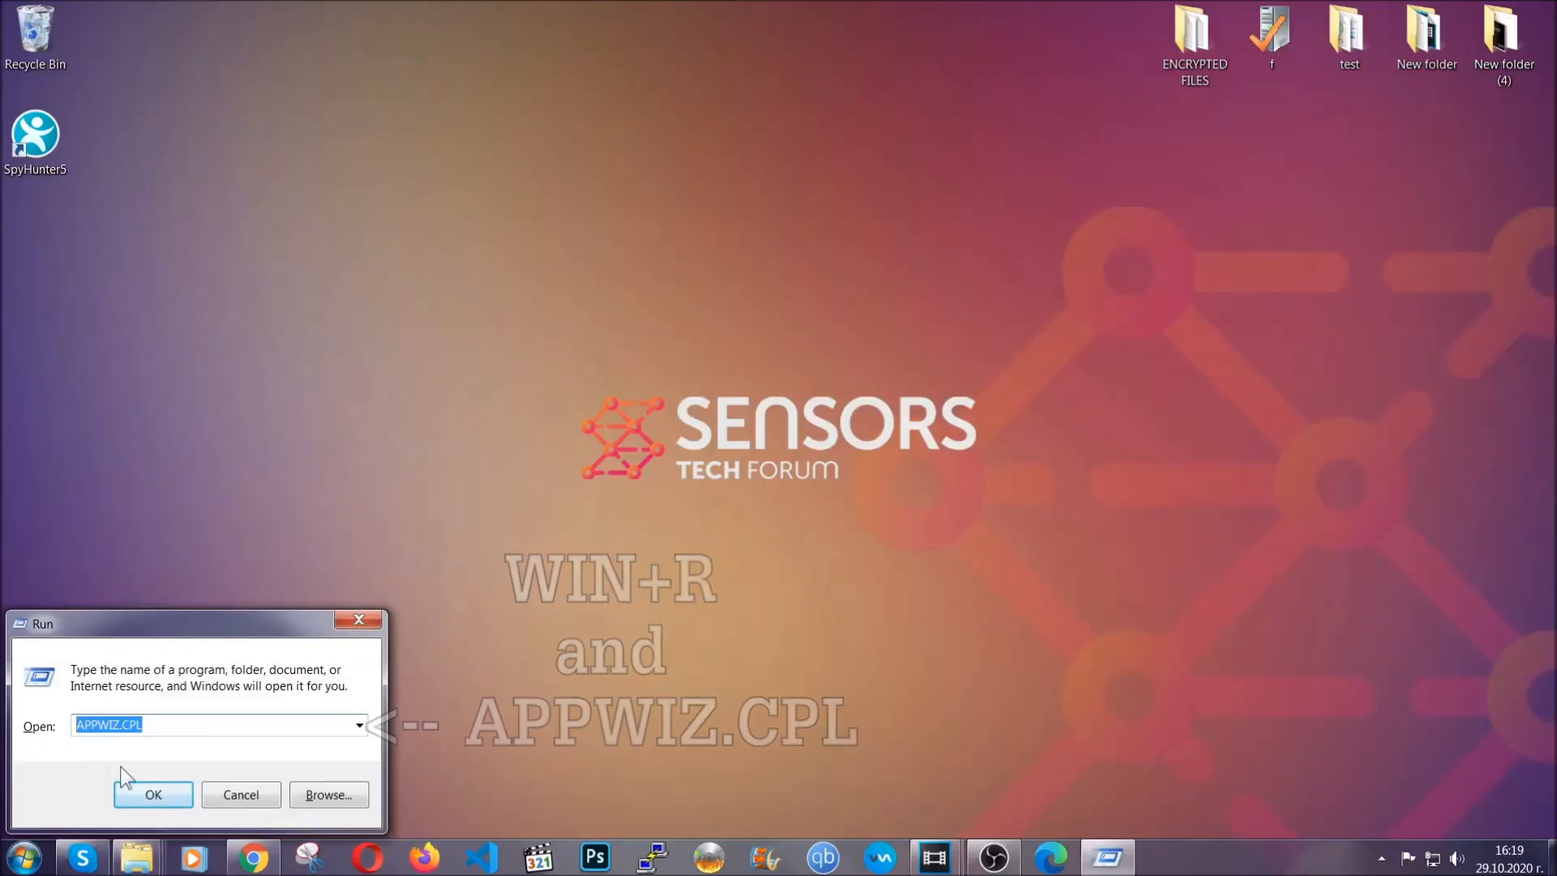
pyautogui.click(152, 791)
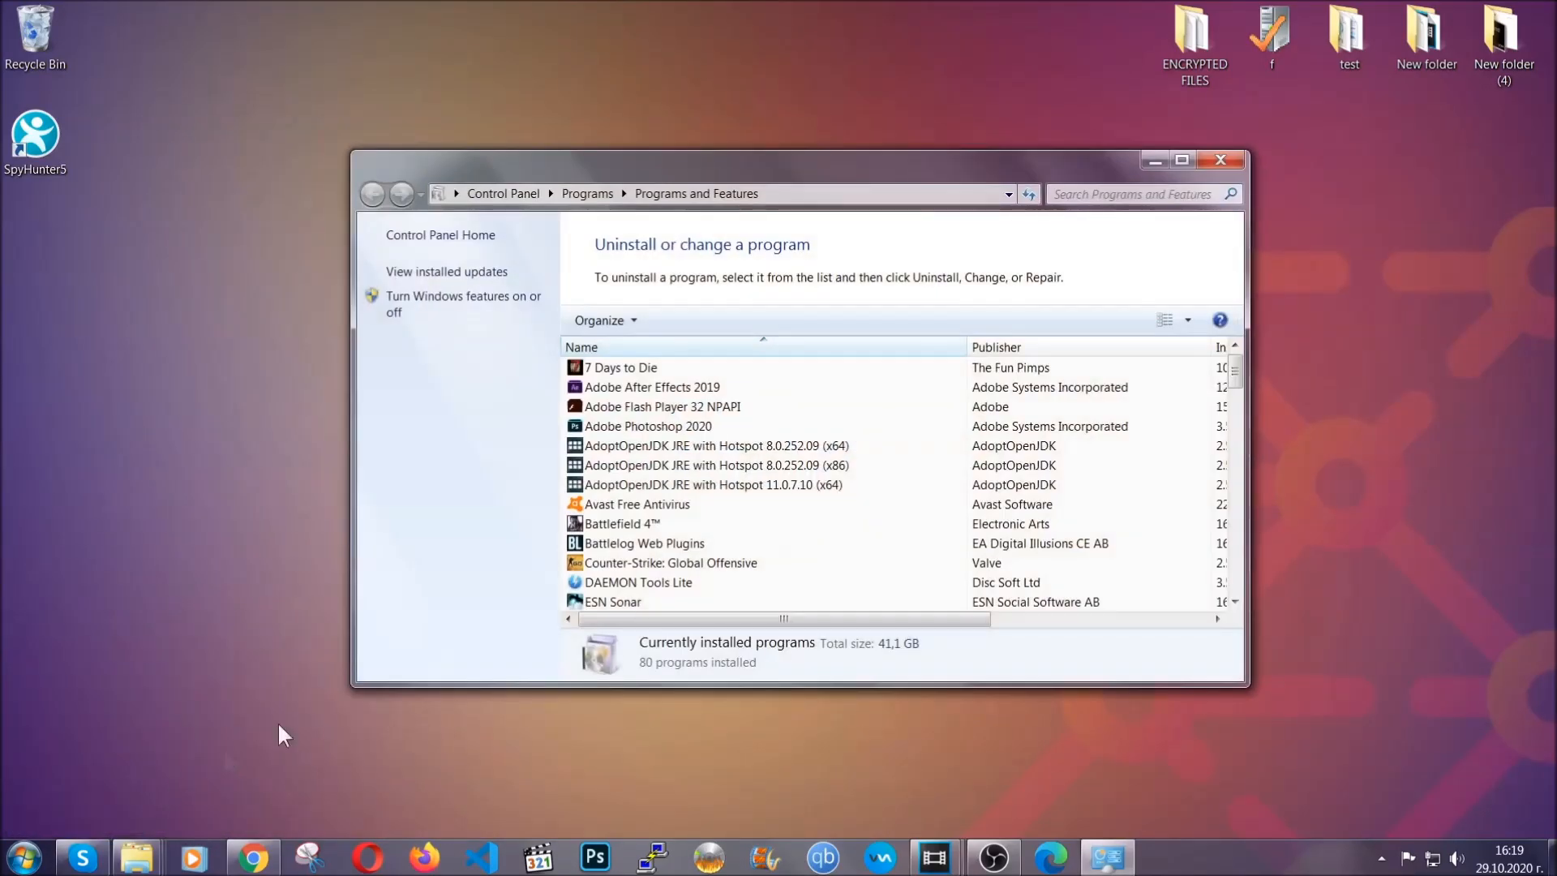
# Uninstall SUSPICIOUS PROGRAM from the list of installed programs.
pyautogui.scroll(-20, 825, 433)
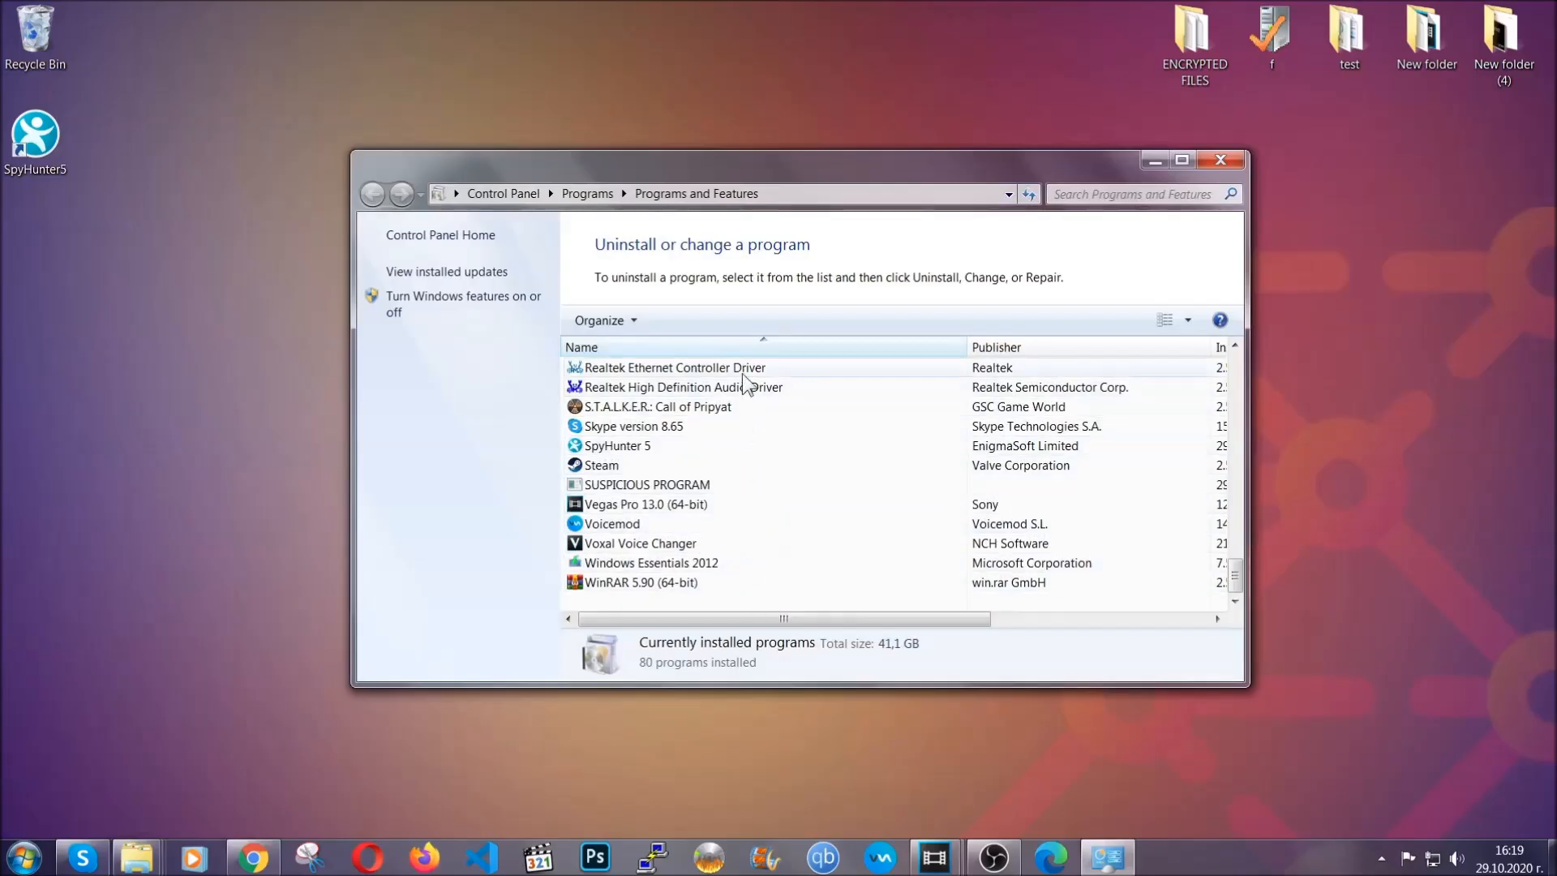
pyautogui.click(657, 487)
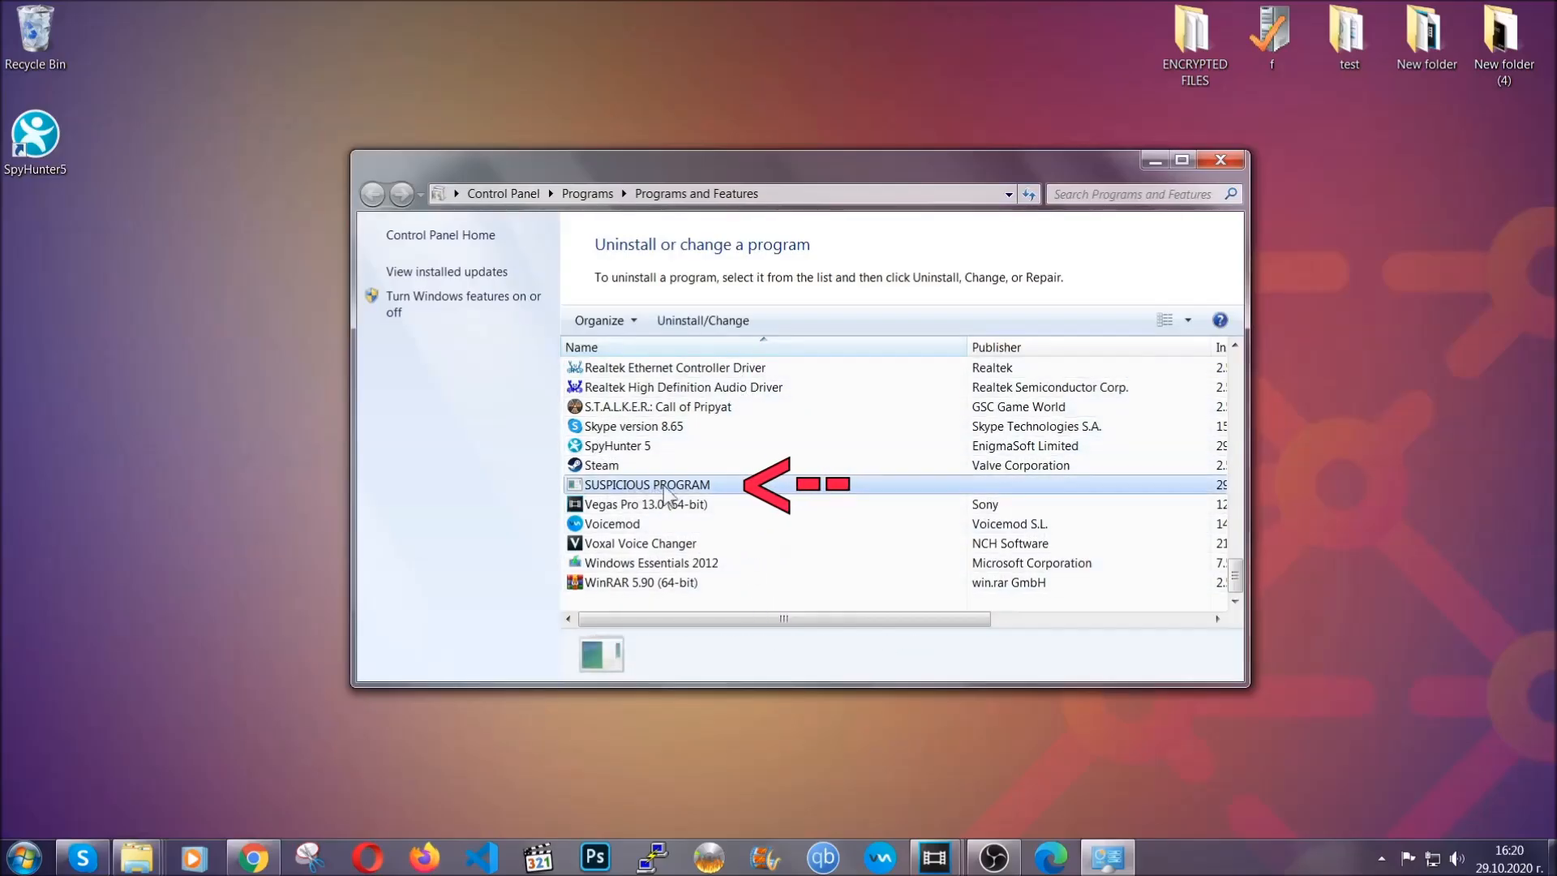
pyautogui.click(691, 322)
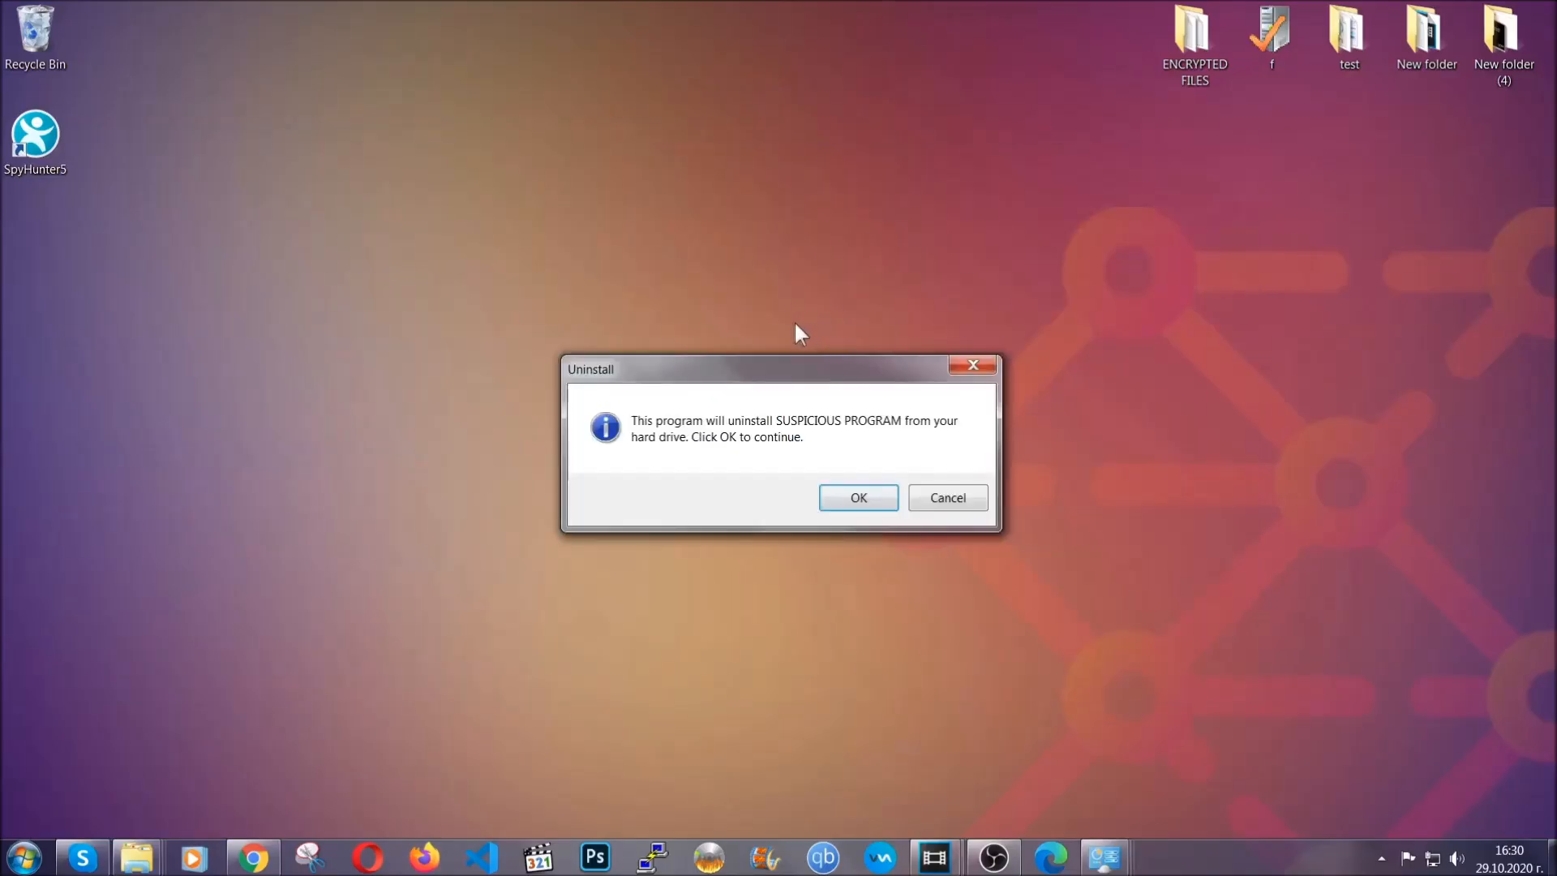
pyautogui.click(848, 499)
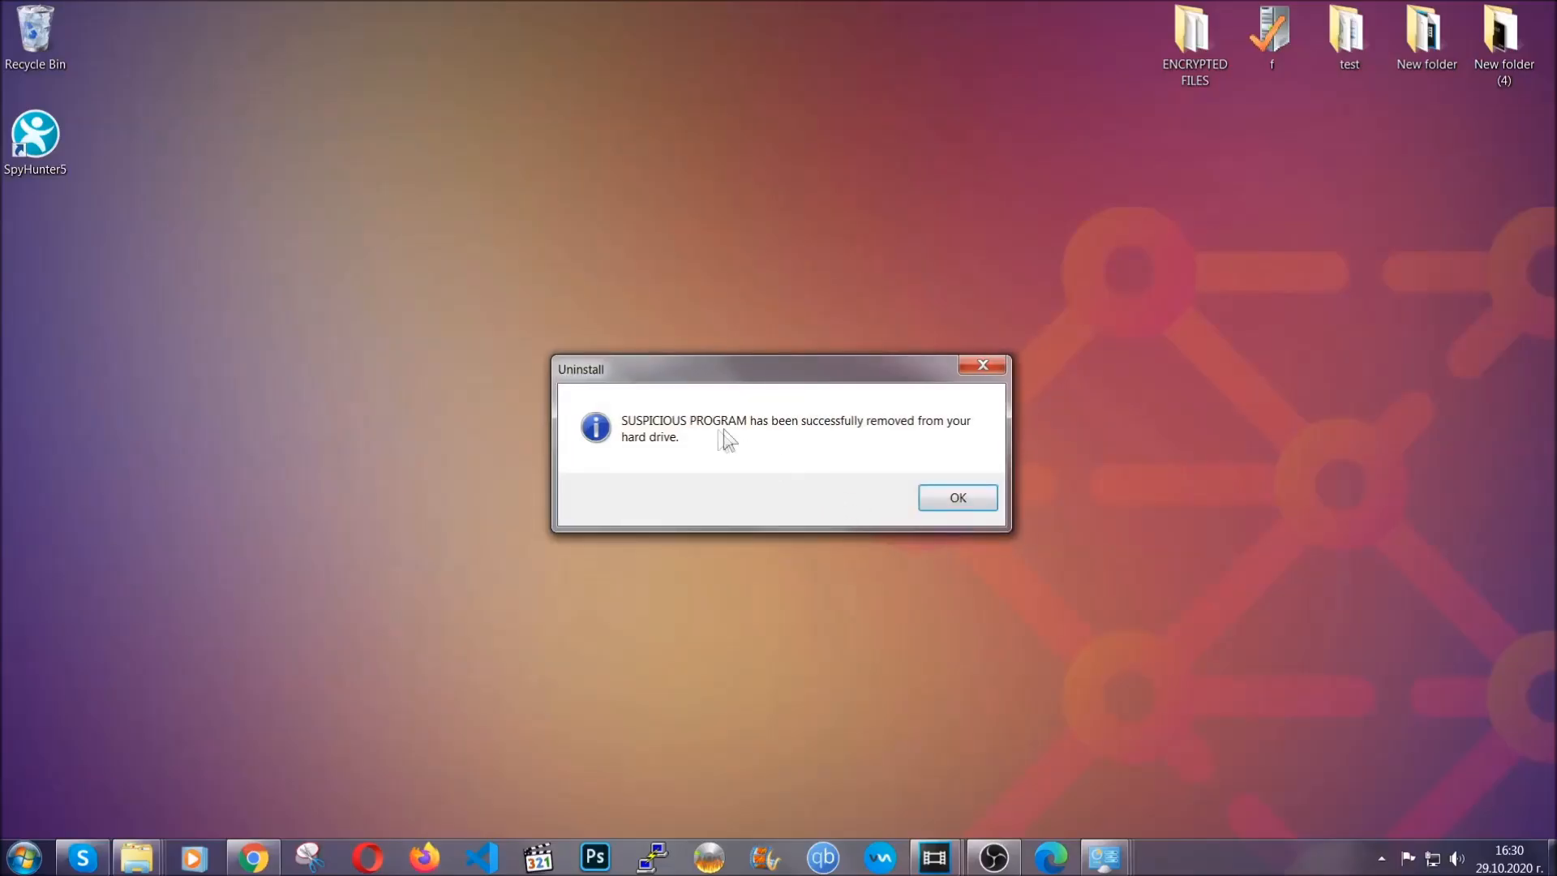
pyautogui.click(934, 493)
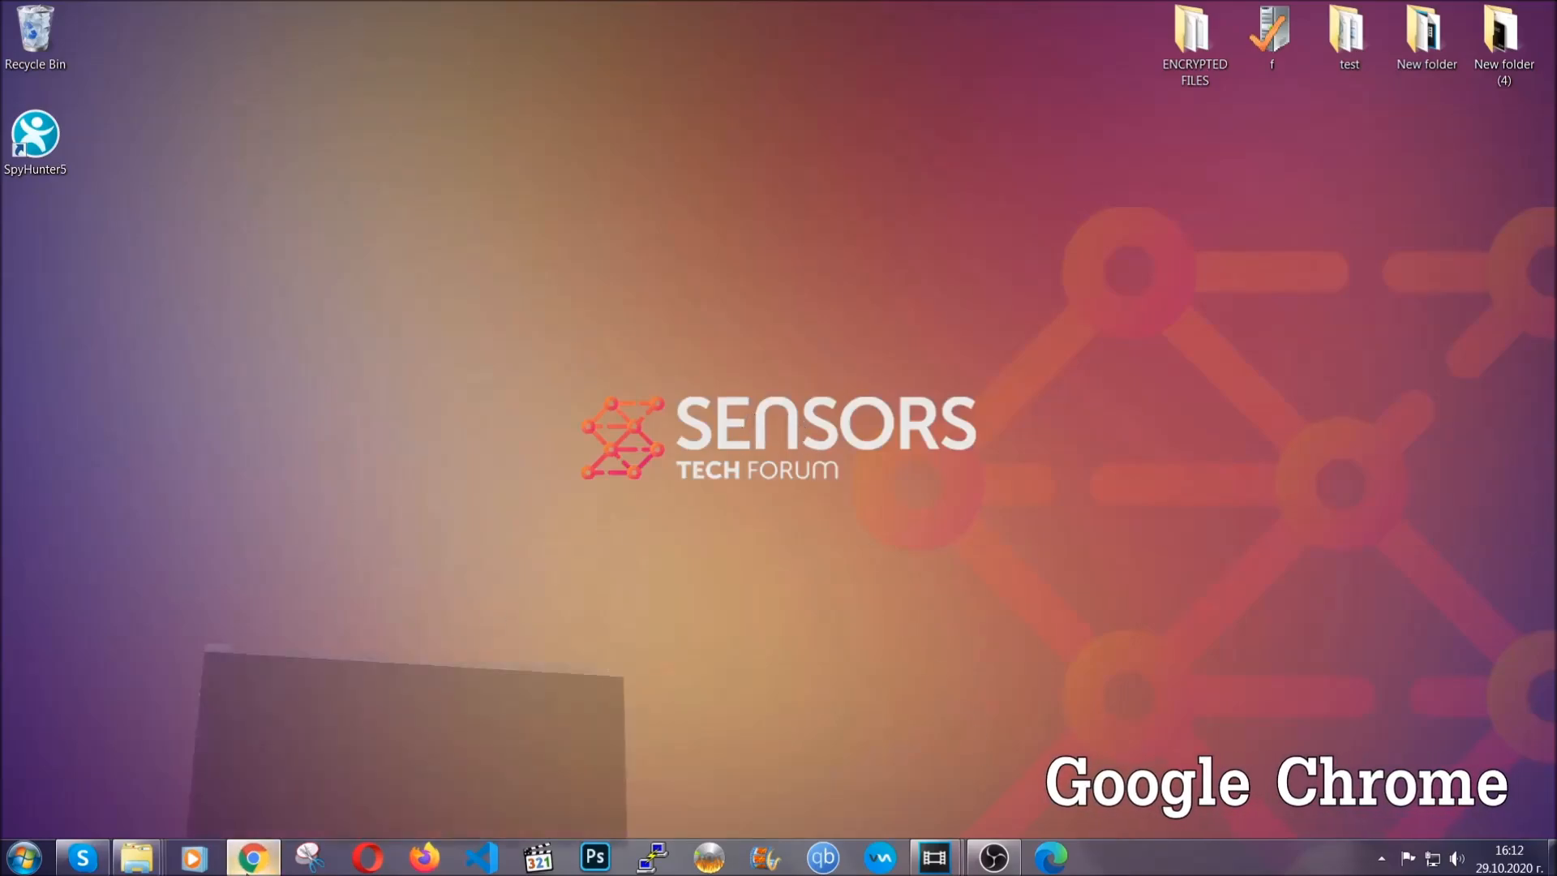
# Switch to Google Chrome and open chrome://settings/clearBrowserData.
pyautogui.click(253, 857)
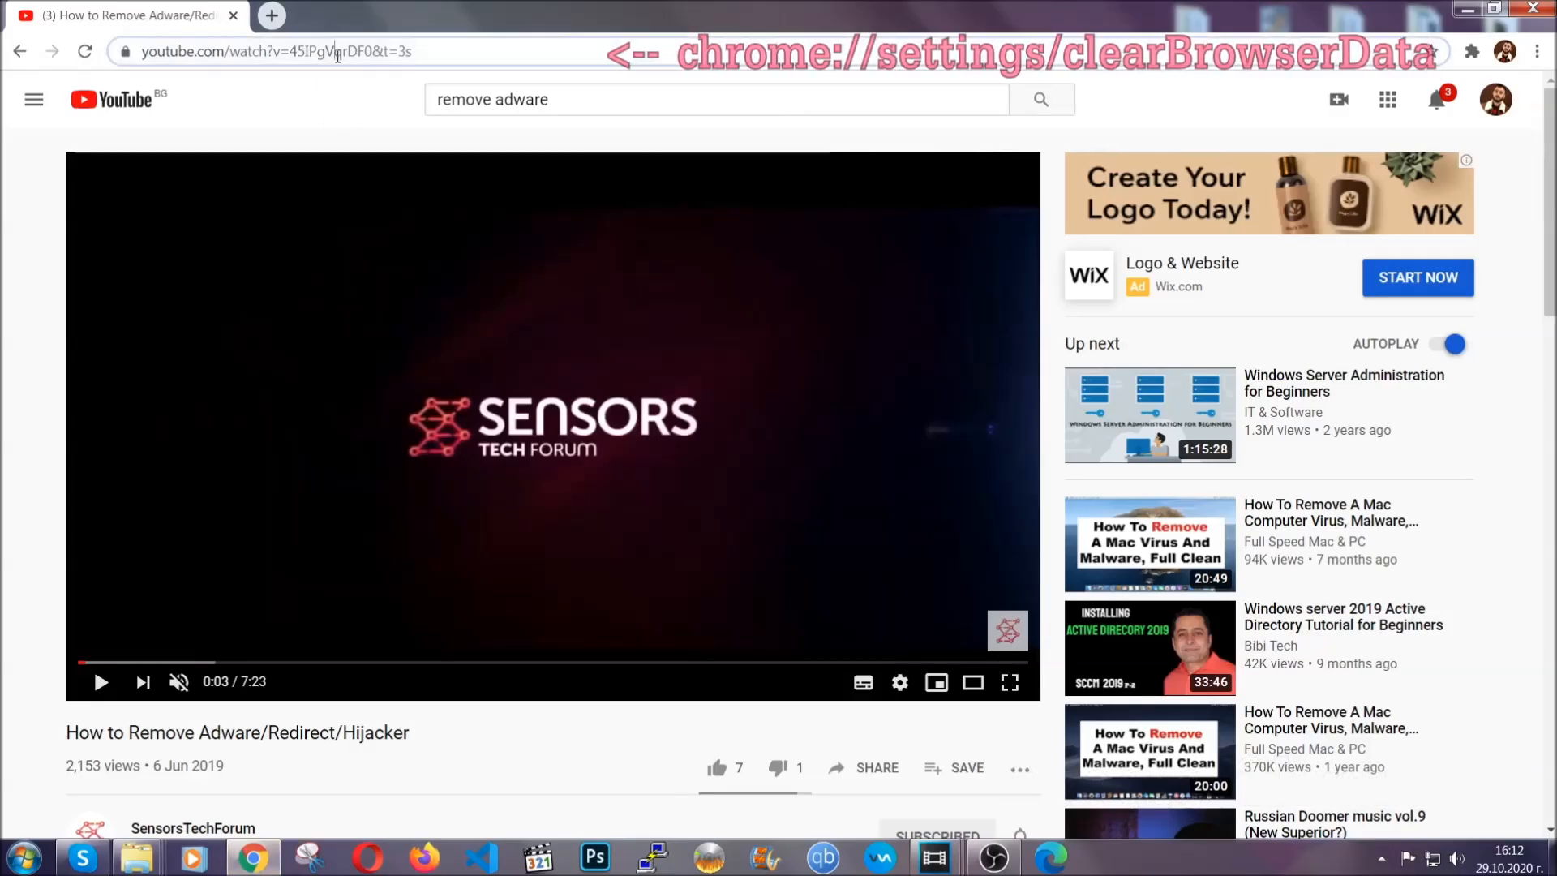
pyautogui.click(337, 53)
pyautogui.write('chrome:/')
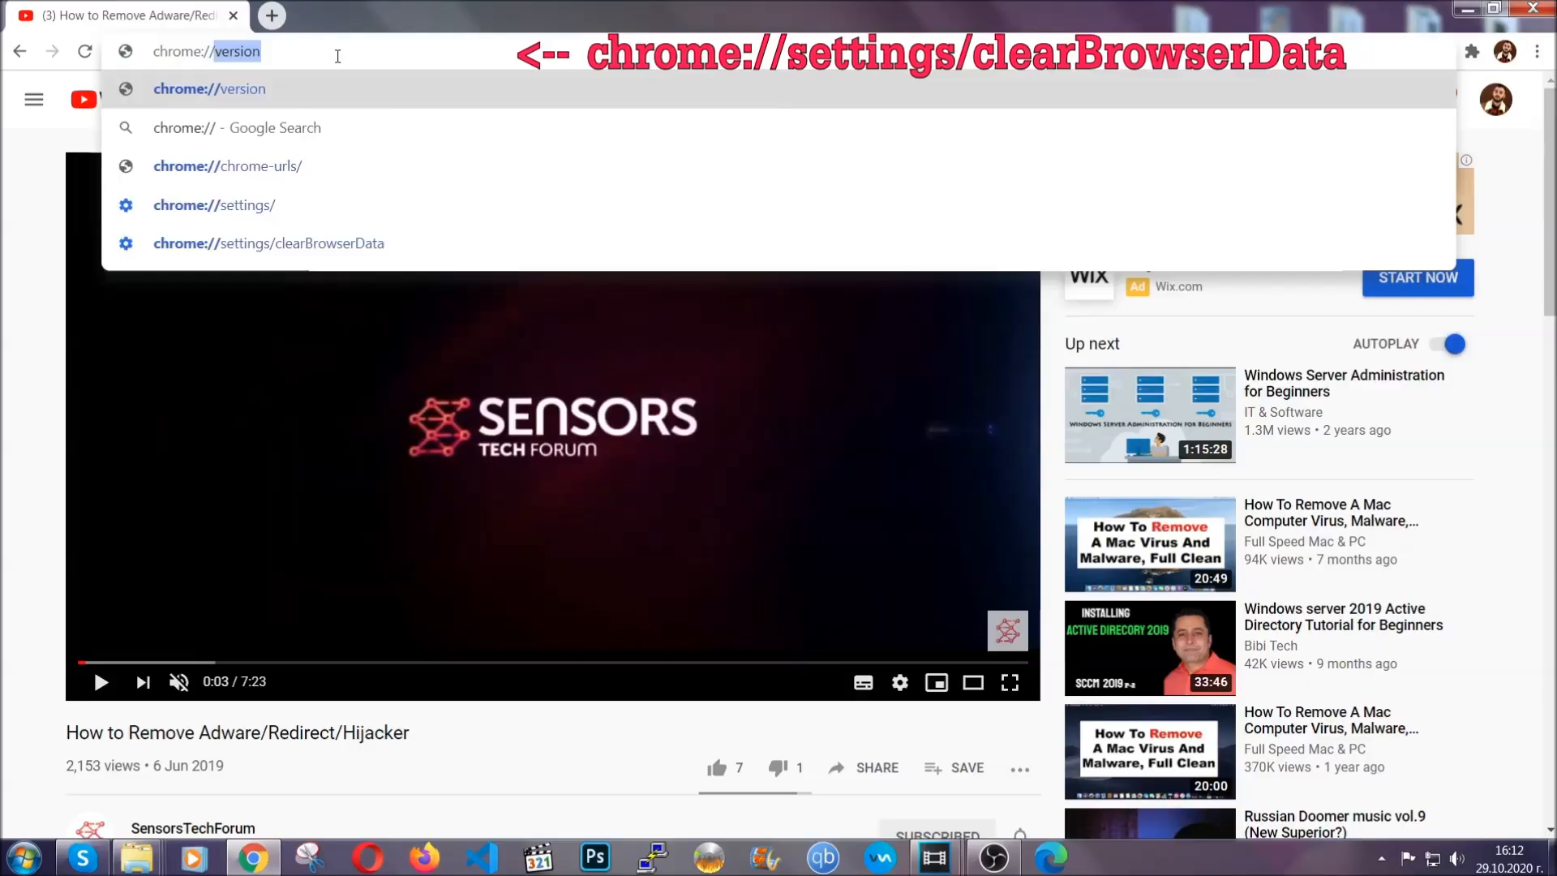
pyautogui.write('/settings/ce')
pyautogui.press('BackSpace')
pyautogui.write('lea')
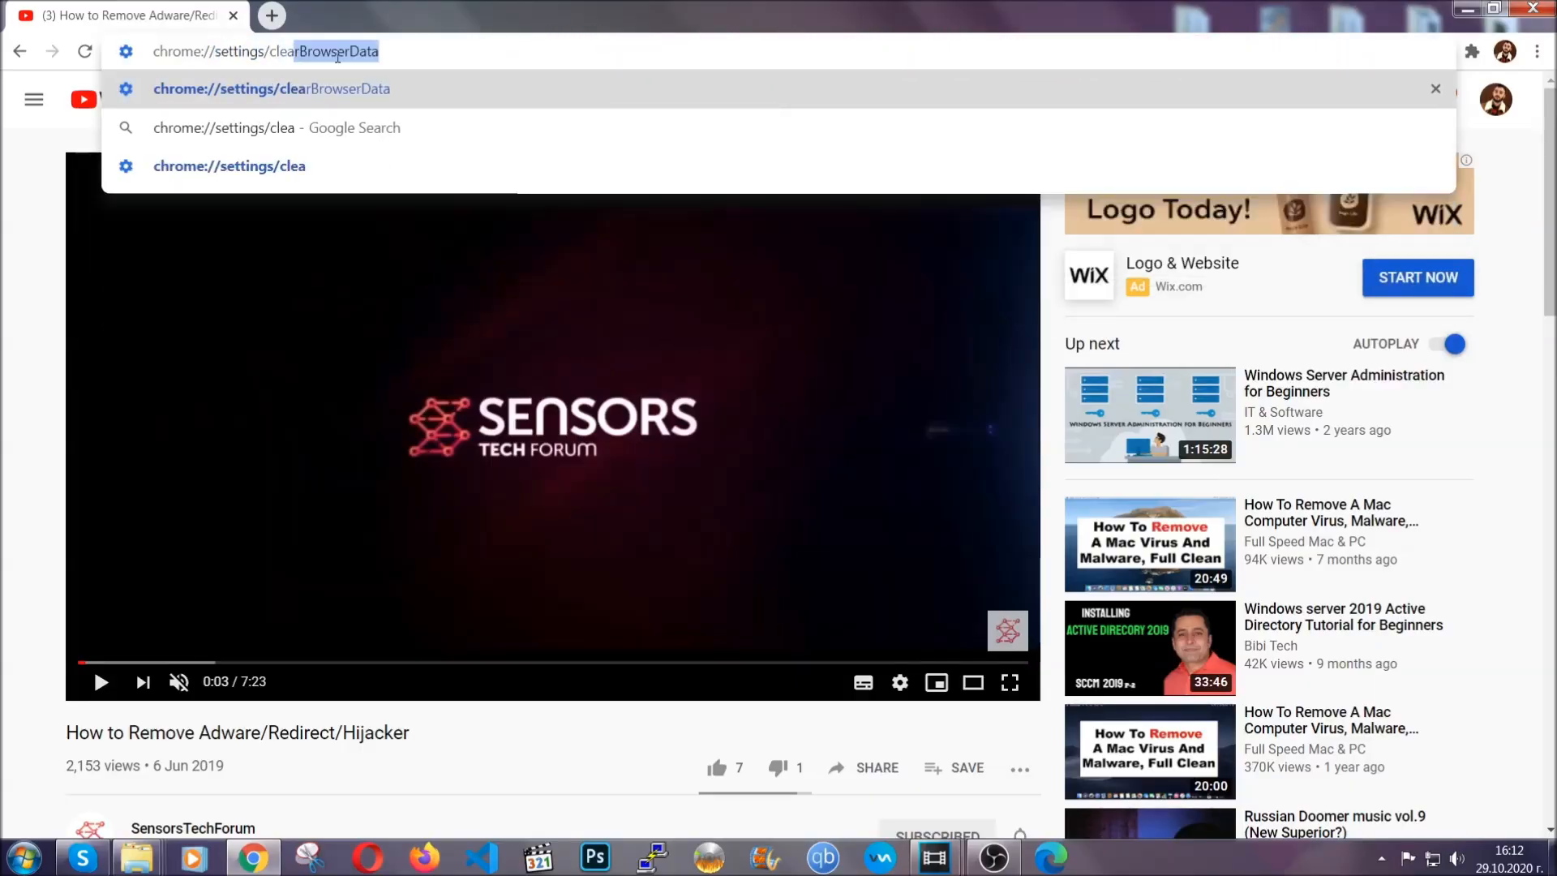
pyautogui.write('r')
pyautogui.press('Return')
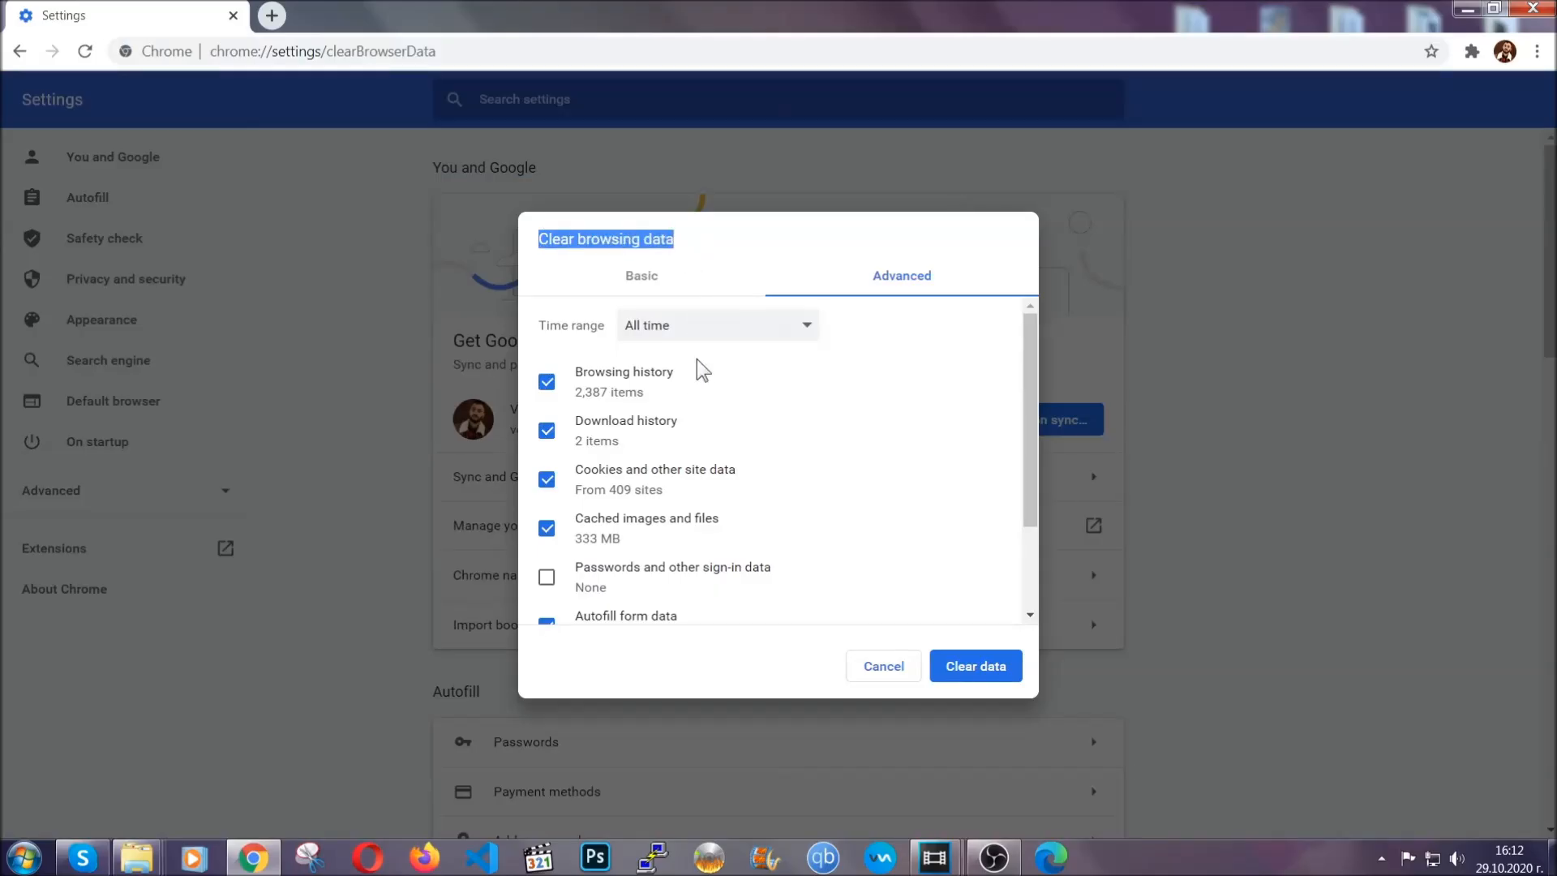
# Clear Chrome's browsing data for the time range All time, excluding passwords and other sign-in data.
pyautogui.click(708, 340)
pyautogui.click(692, 422)
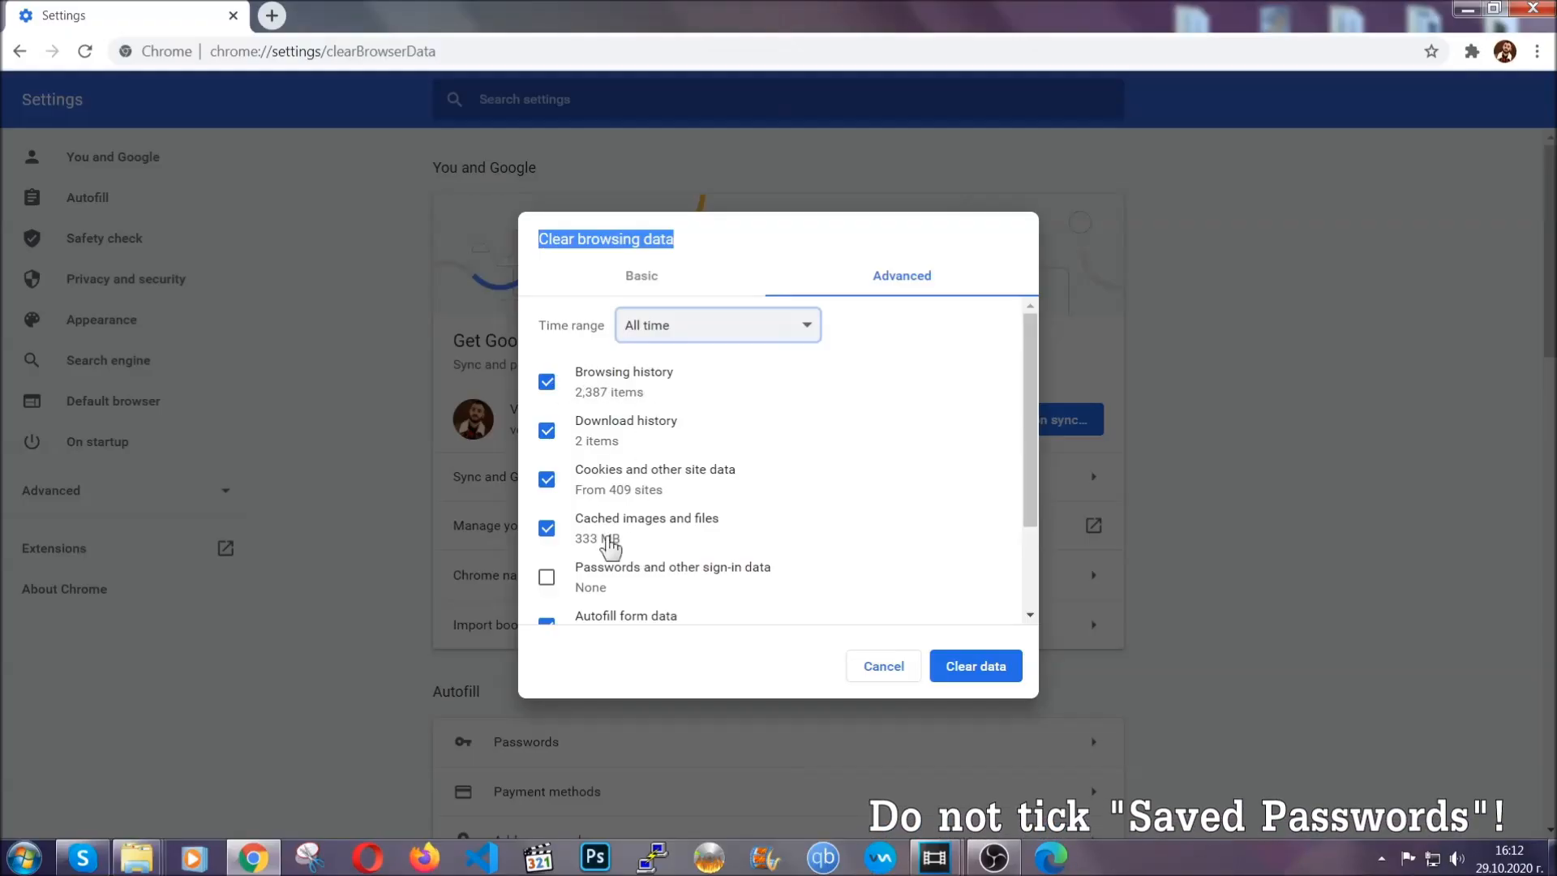
pyautogui.scroll(-2, 624, 543)
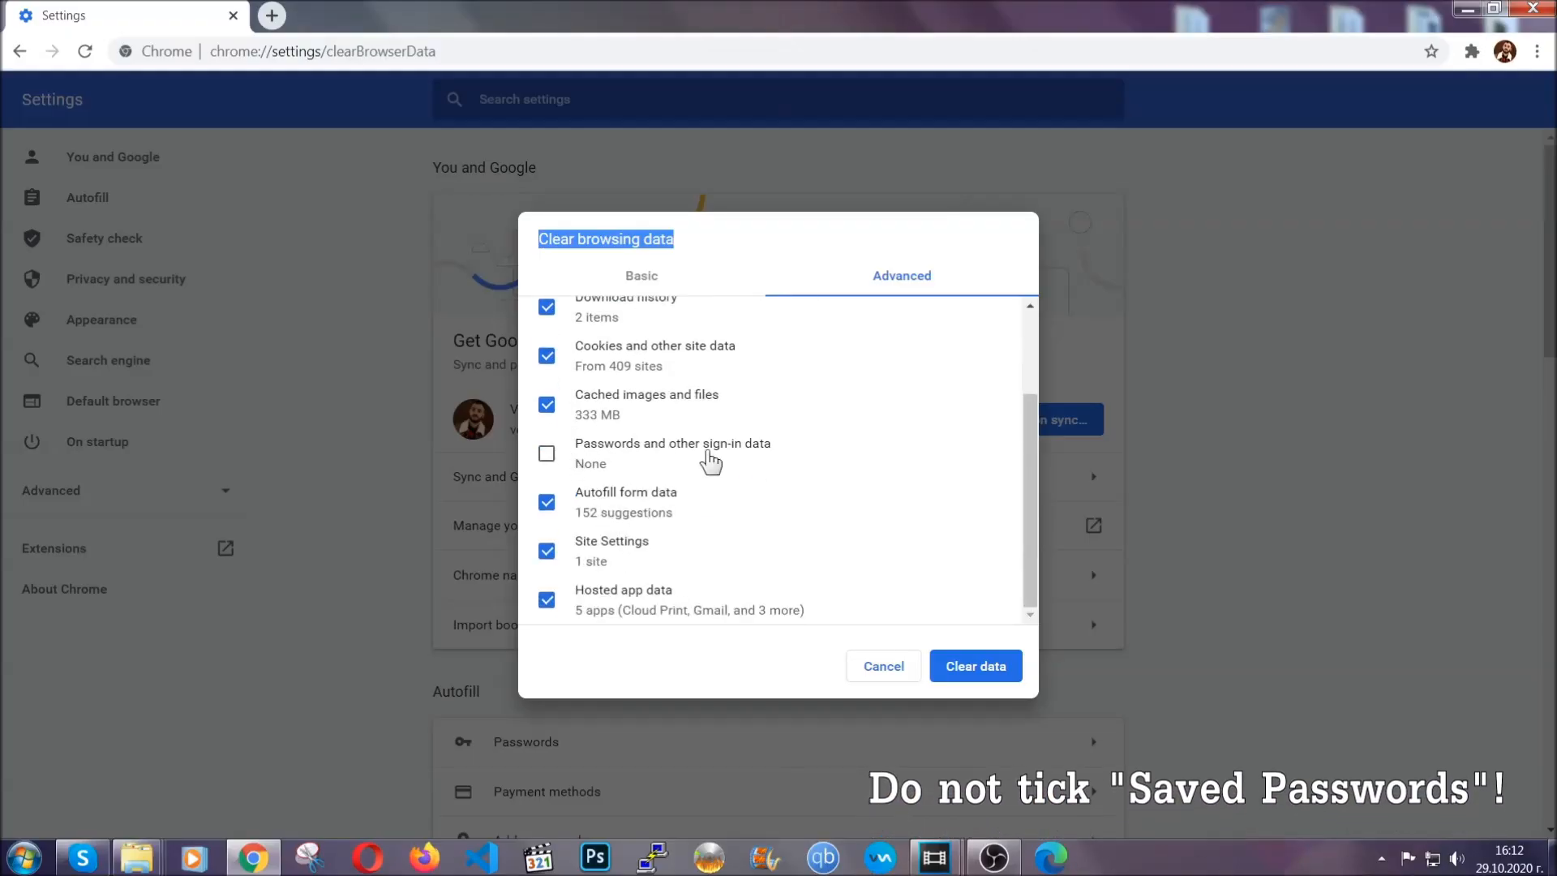
pyautogui.click(955, 664)
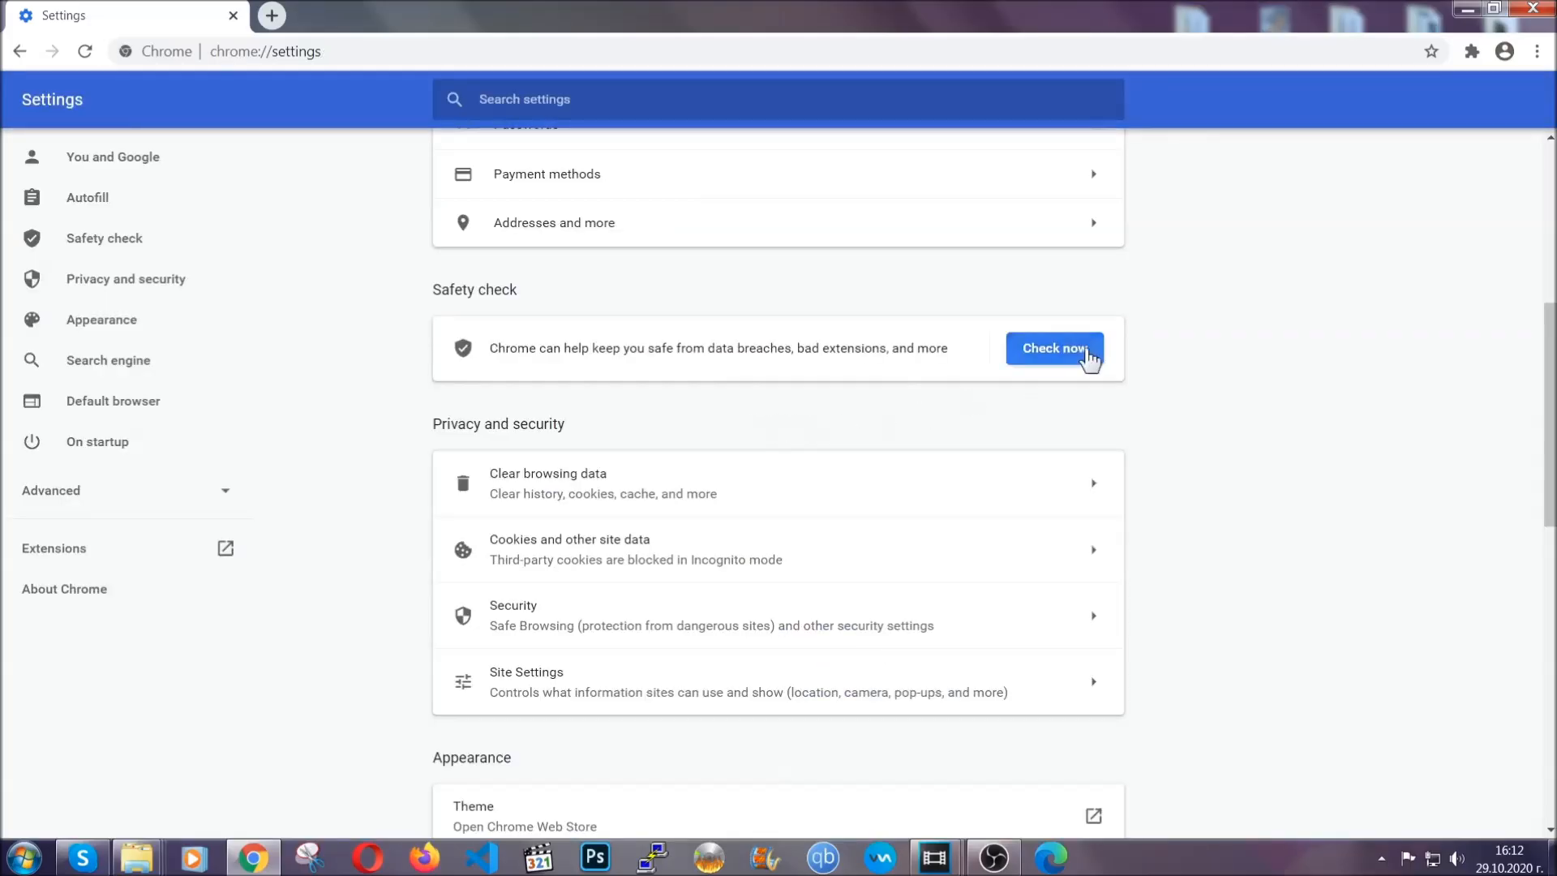
# Remove the Bulk Media Downloader extension from Chrome, return to the extensions page and minimize the browser.
pyautogui.click(1537, 52)
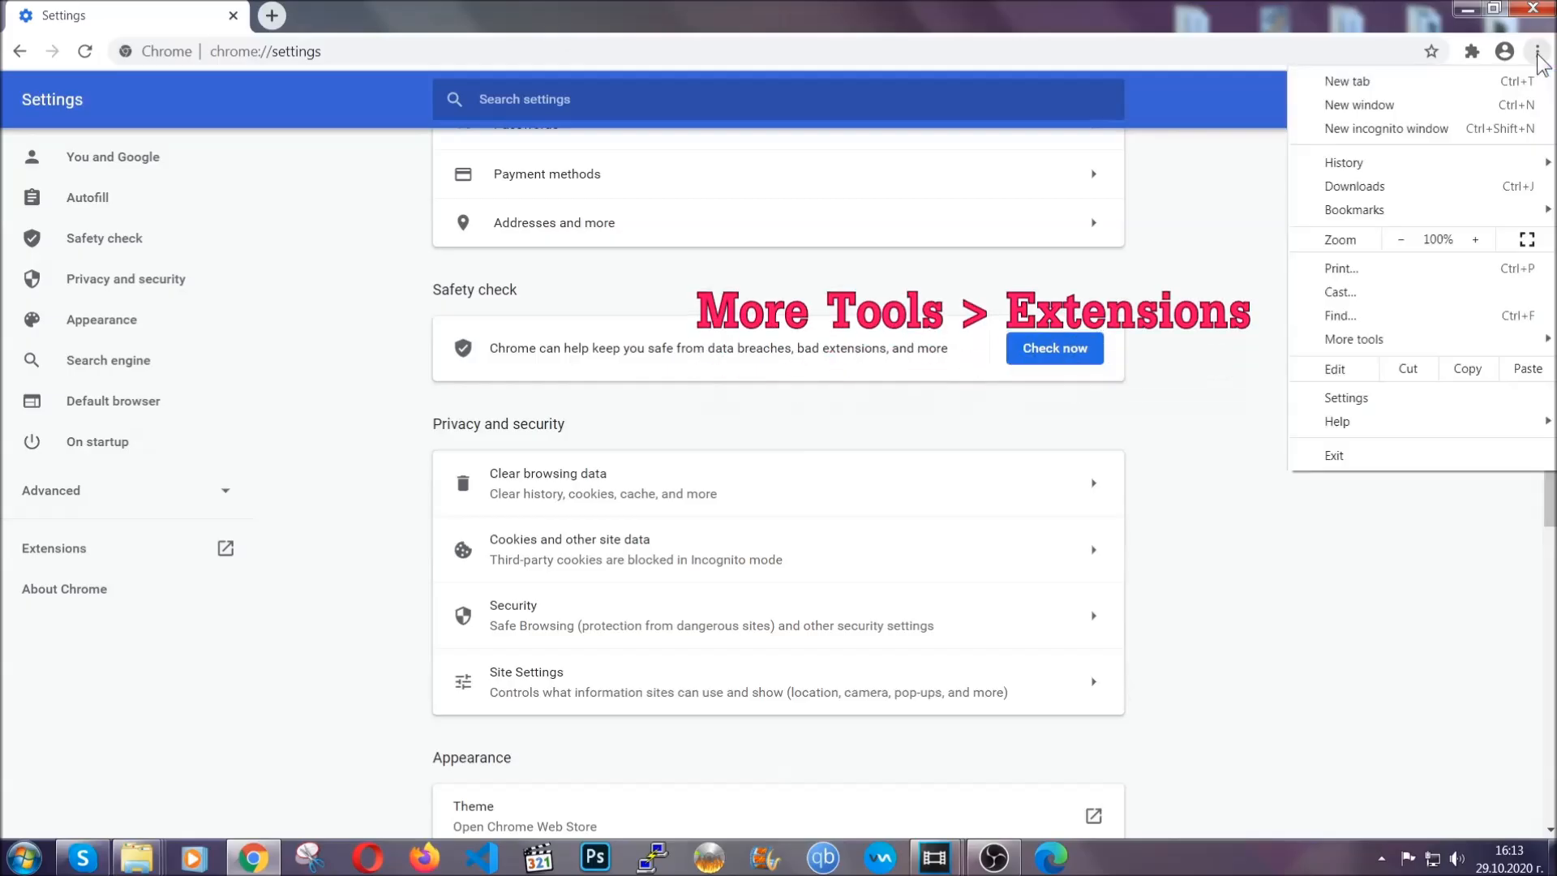
pyautogui.moveTo(1428, 341)
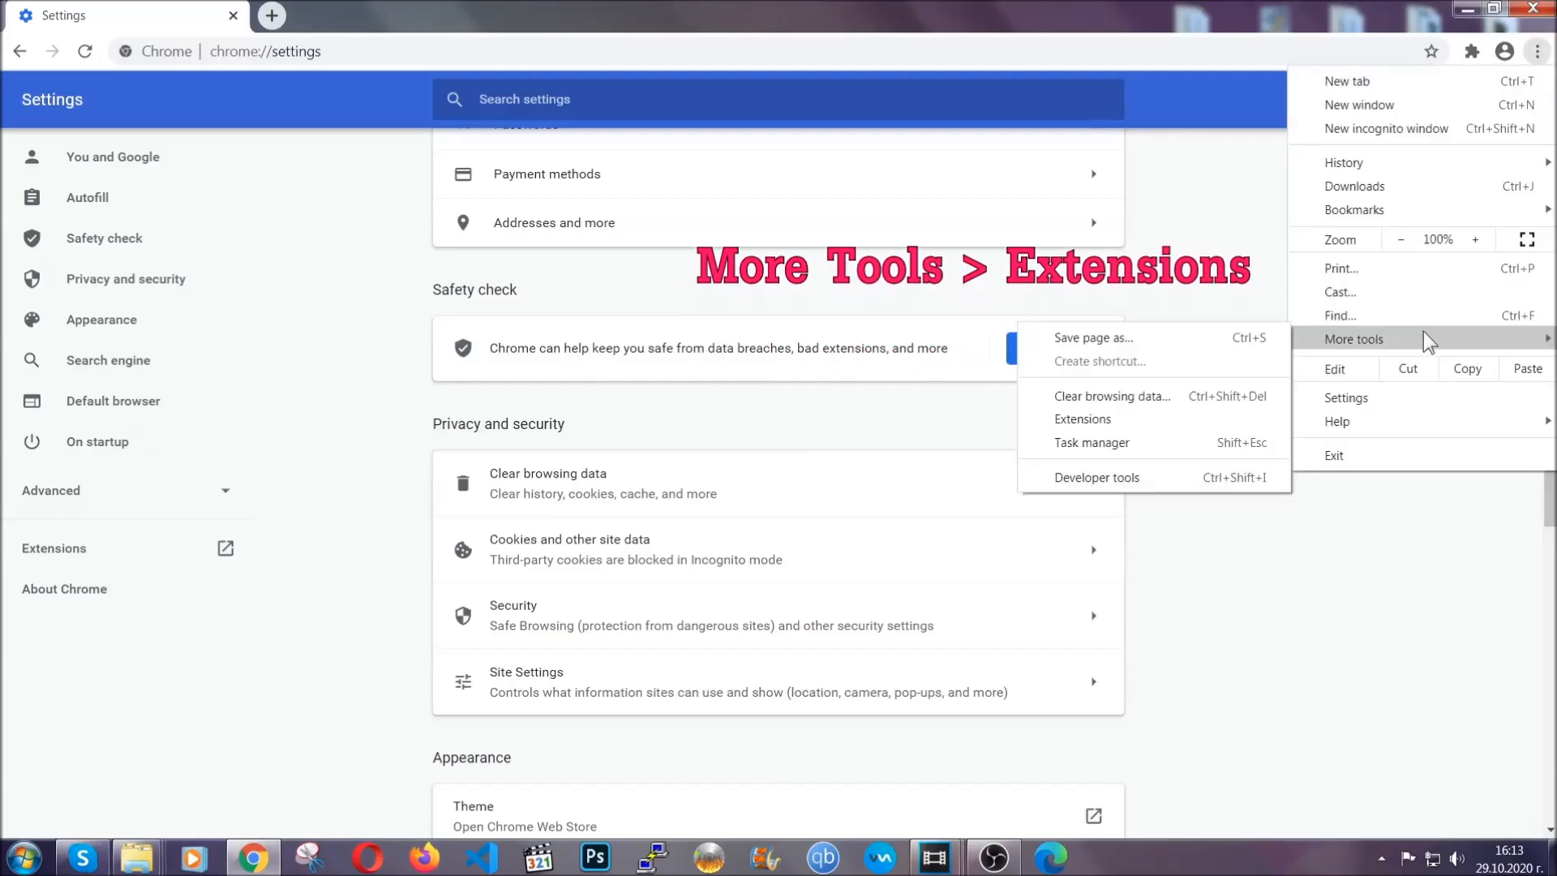
pyautogui.click(1083, 419)
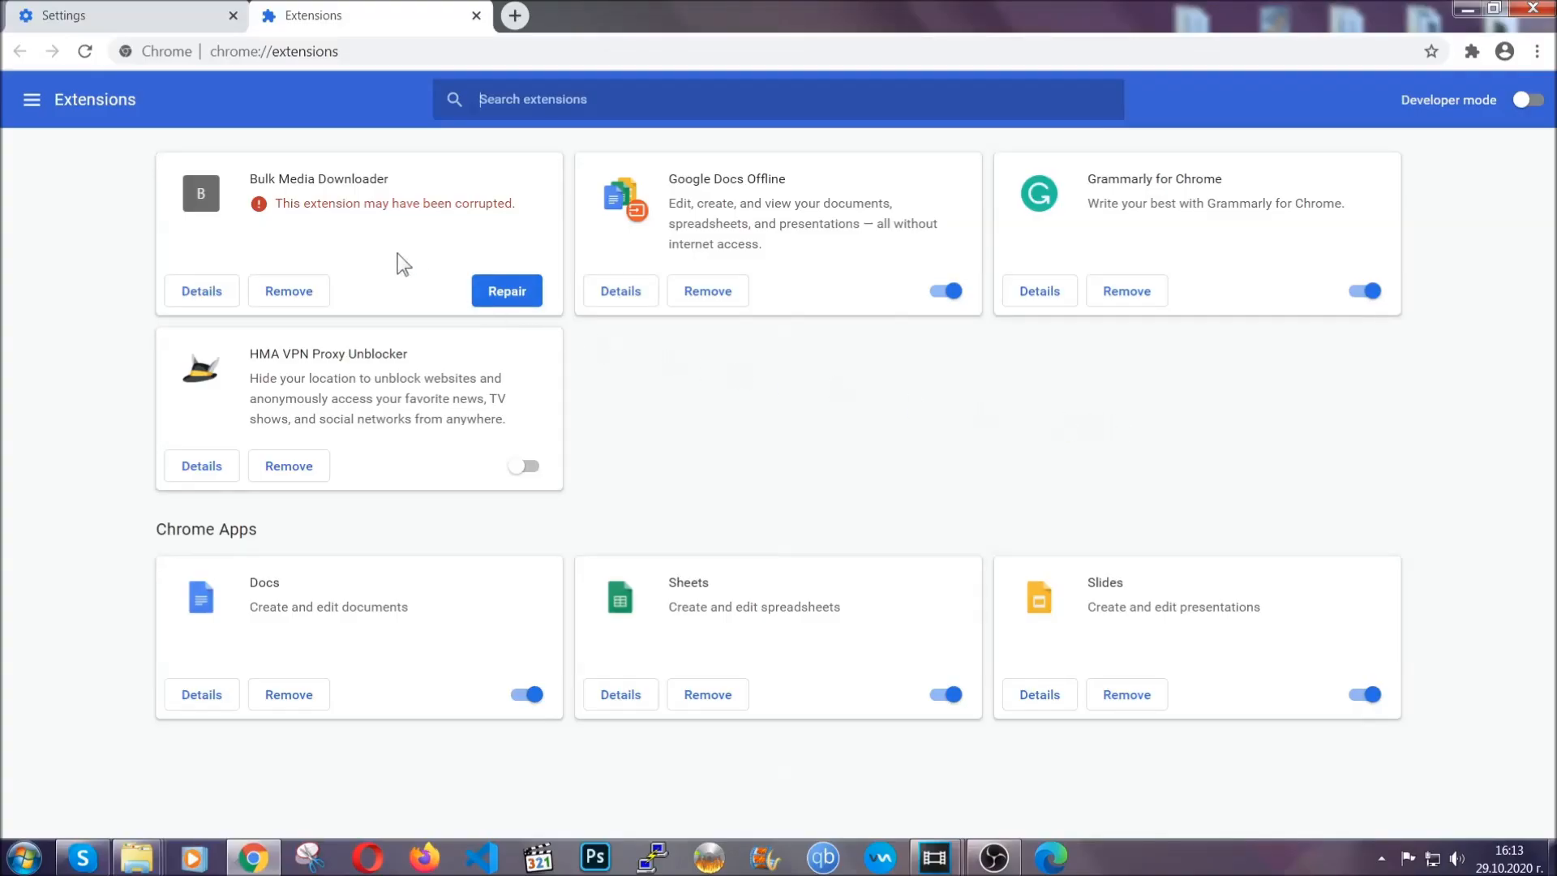
pyautogui.click(302, 294)
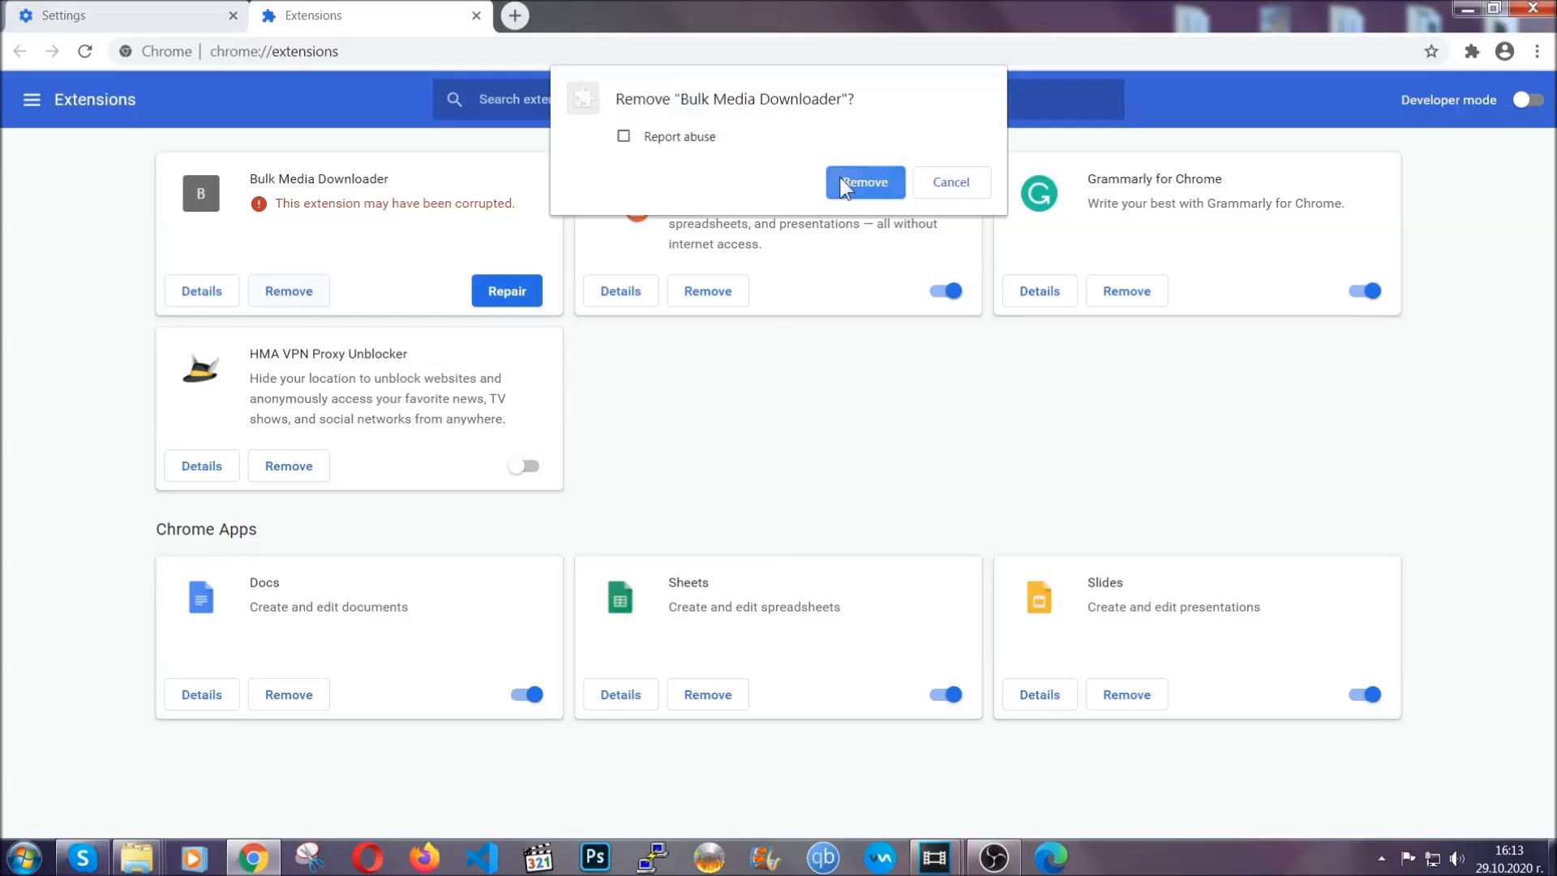
pyautogui.click(839, 177)
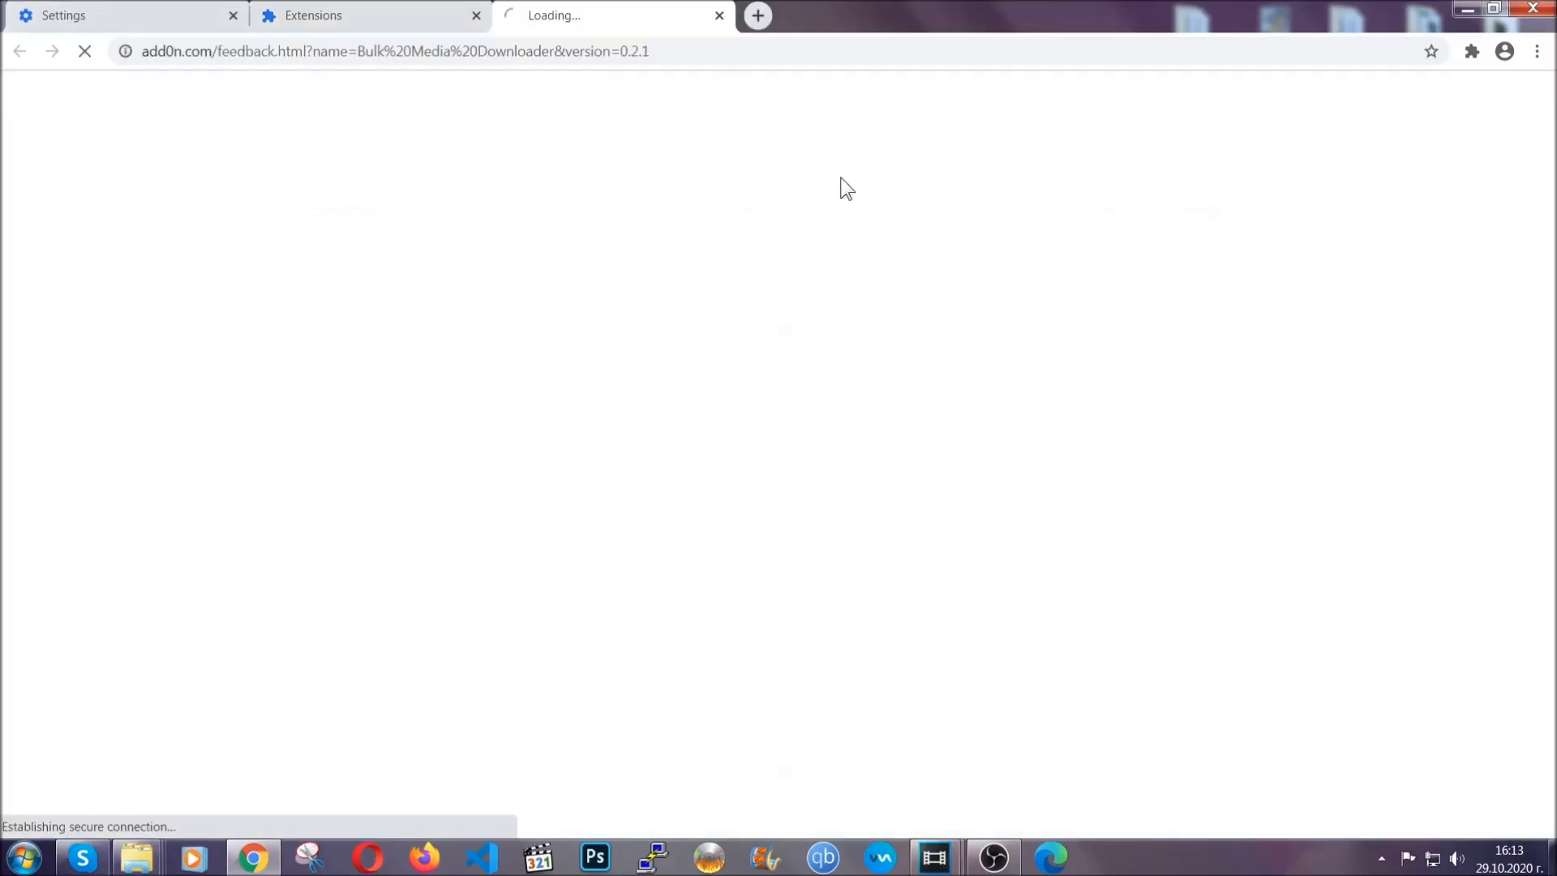
pyautogui.click(396, 17)
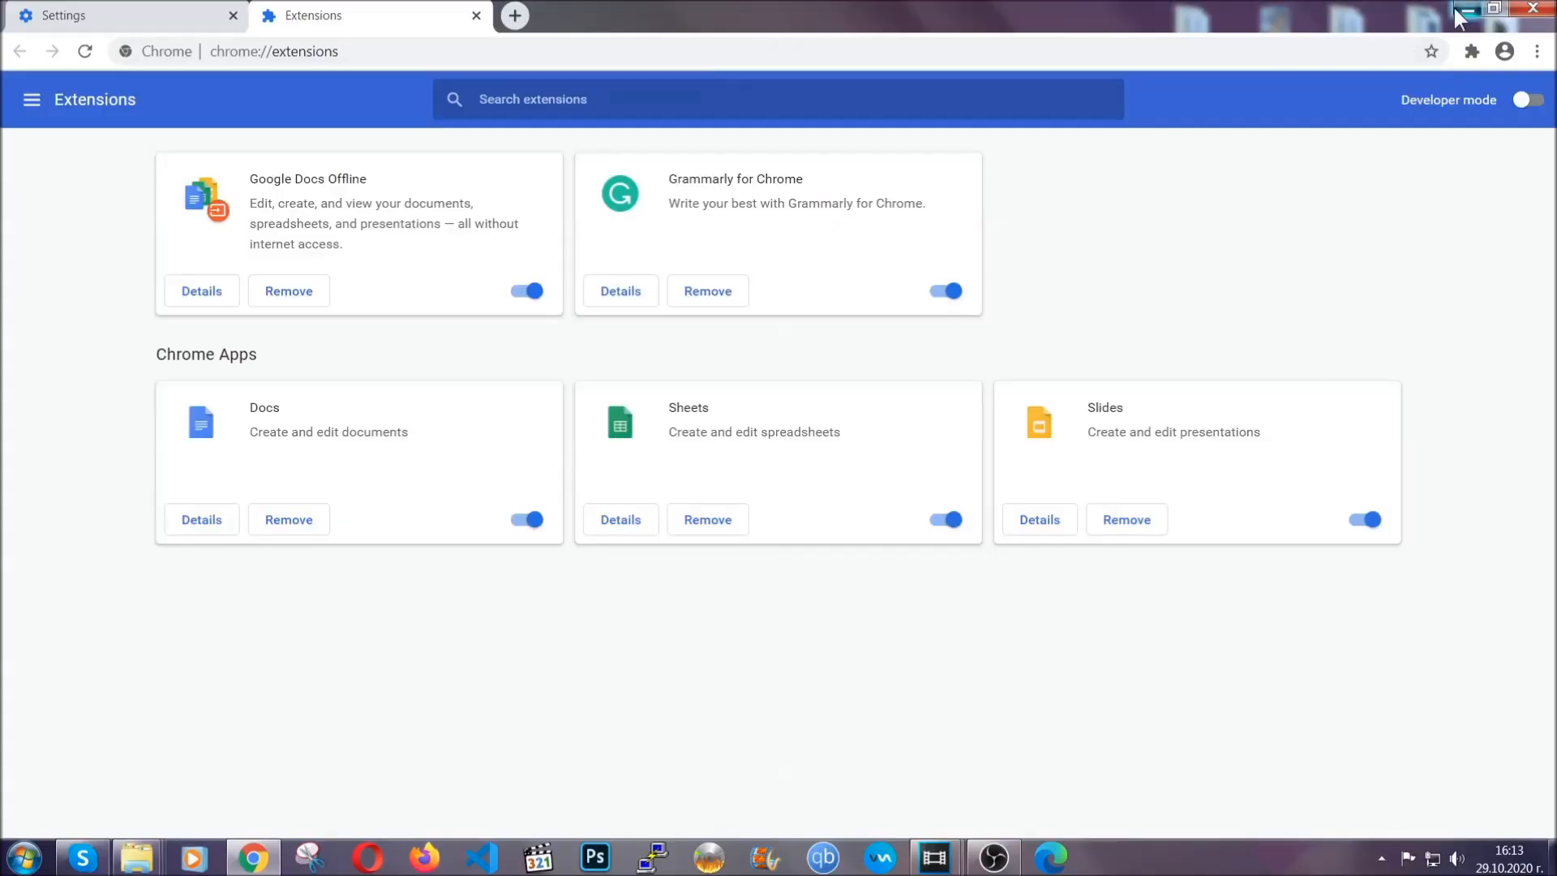
pyautogui.click(1464, 11)
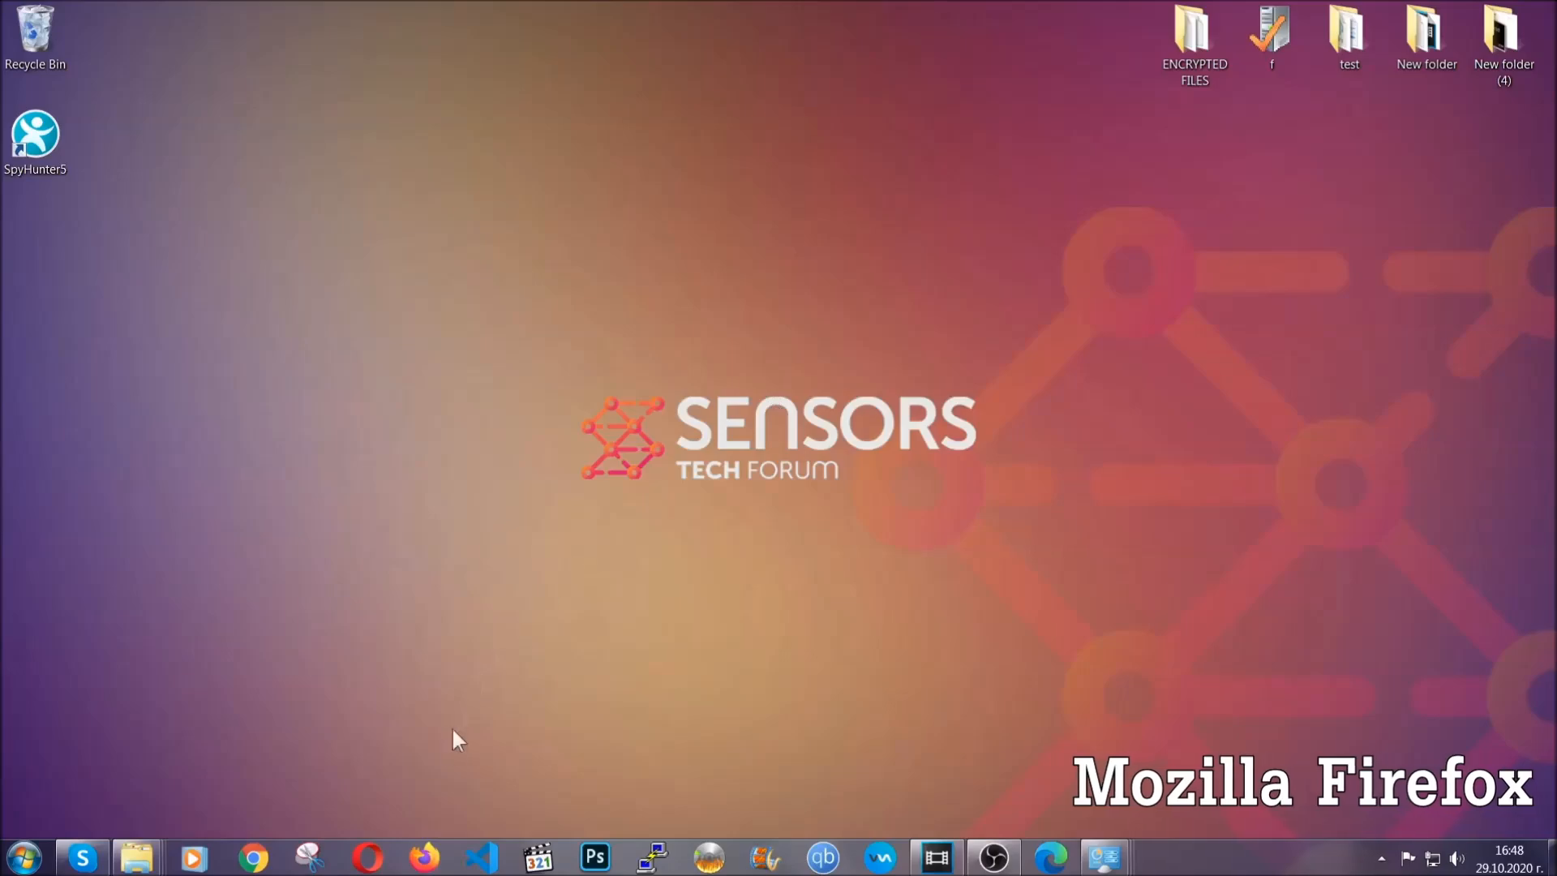
# Switch to Mozilla Firefox and open the about:support page.
pyautogui.click(423, 851)
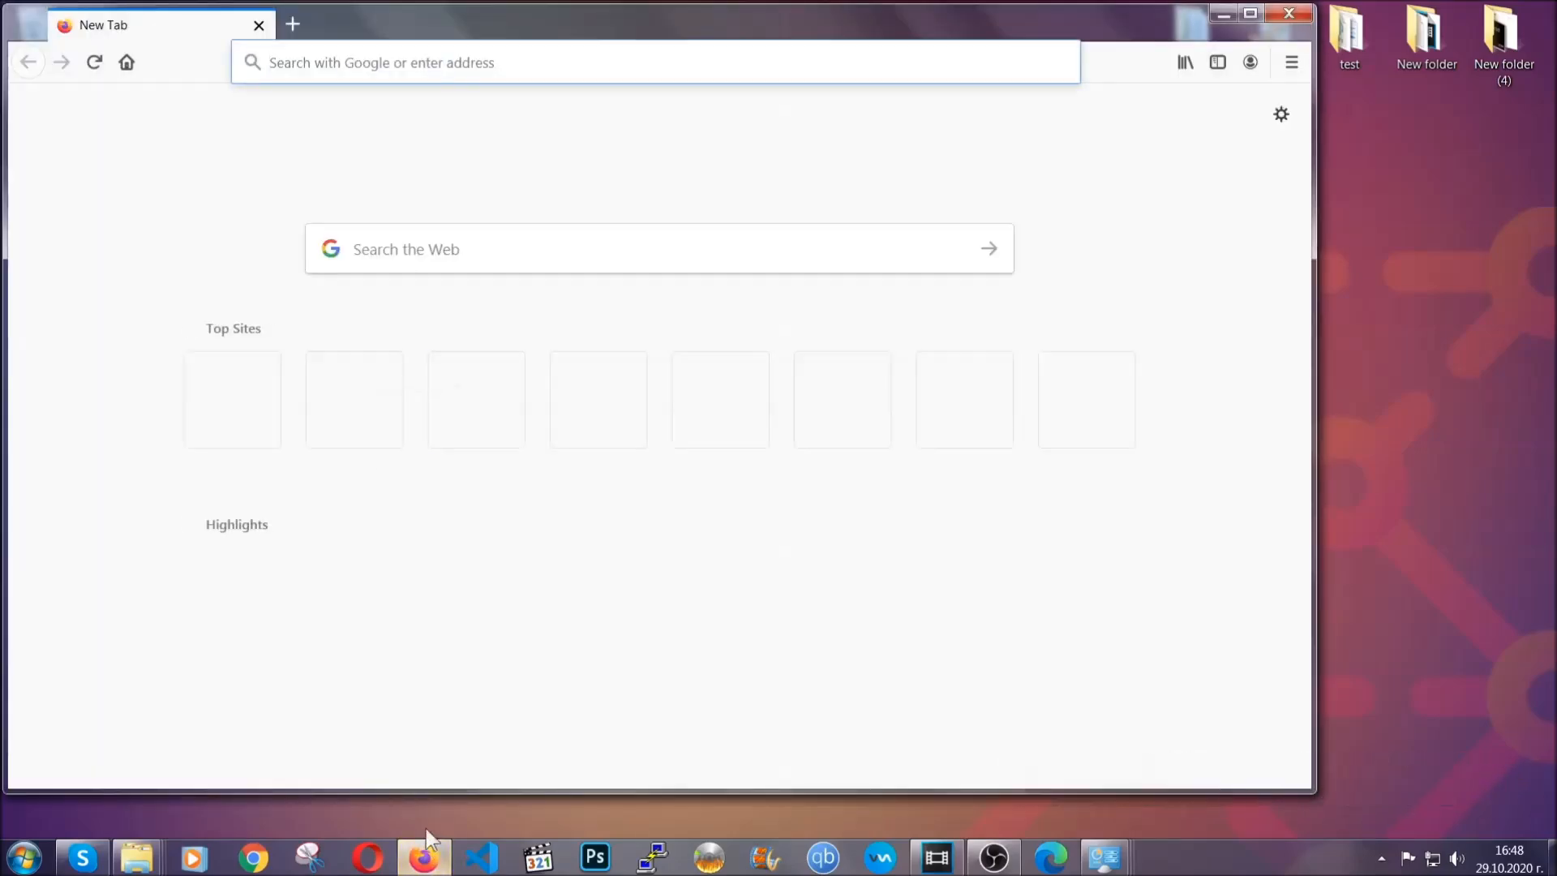
pyautogui.click(428, 62)
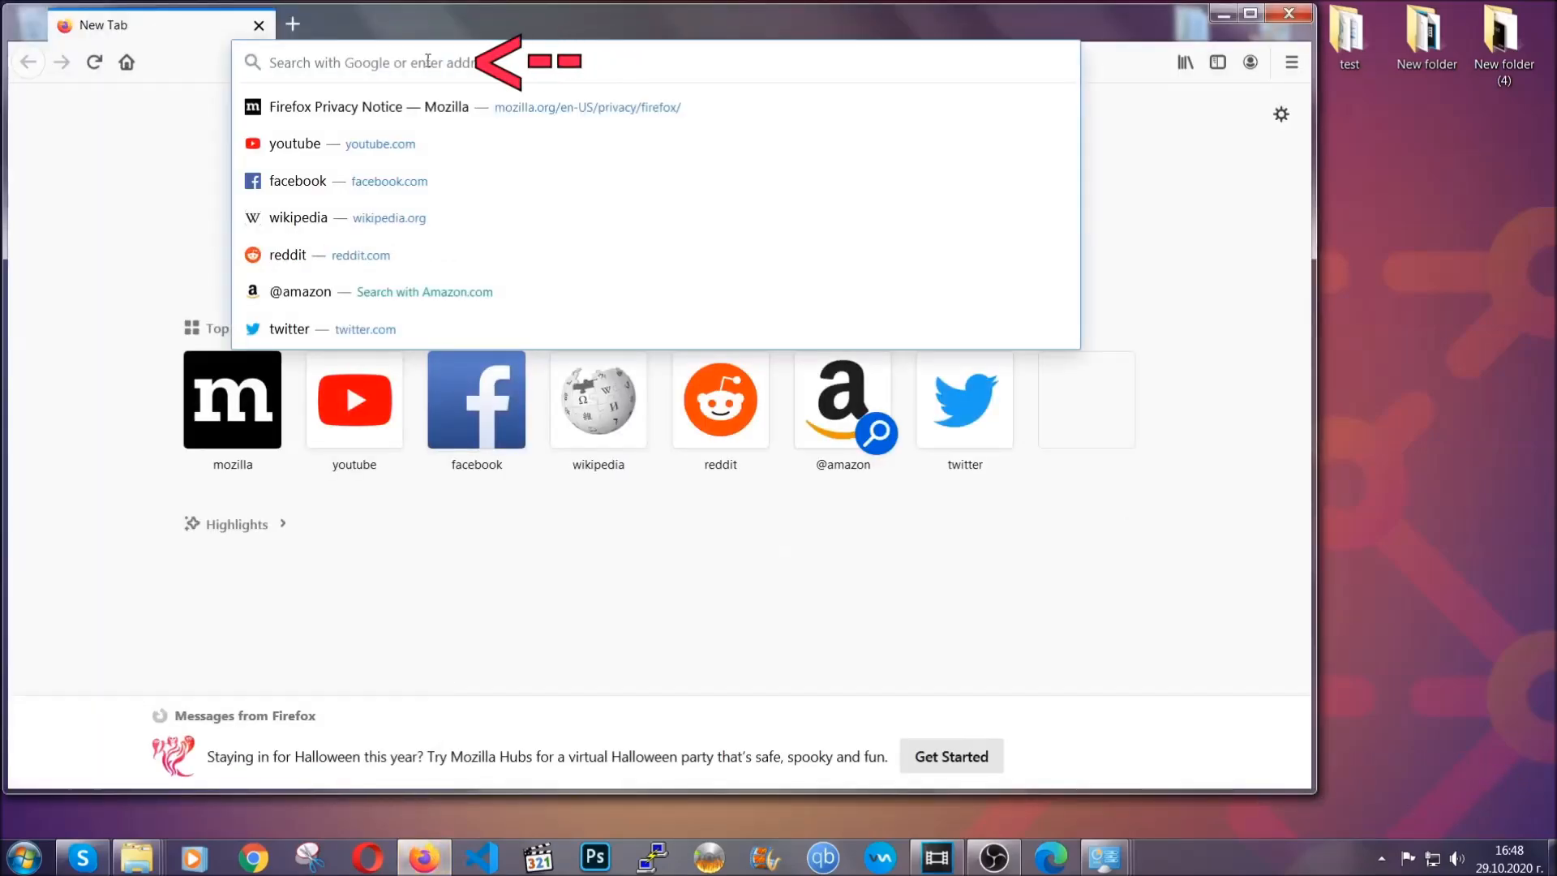
pyautogui.write('about:s')
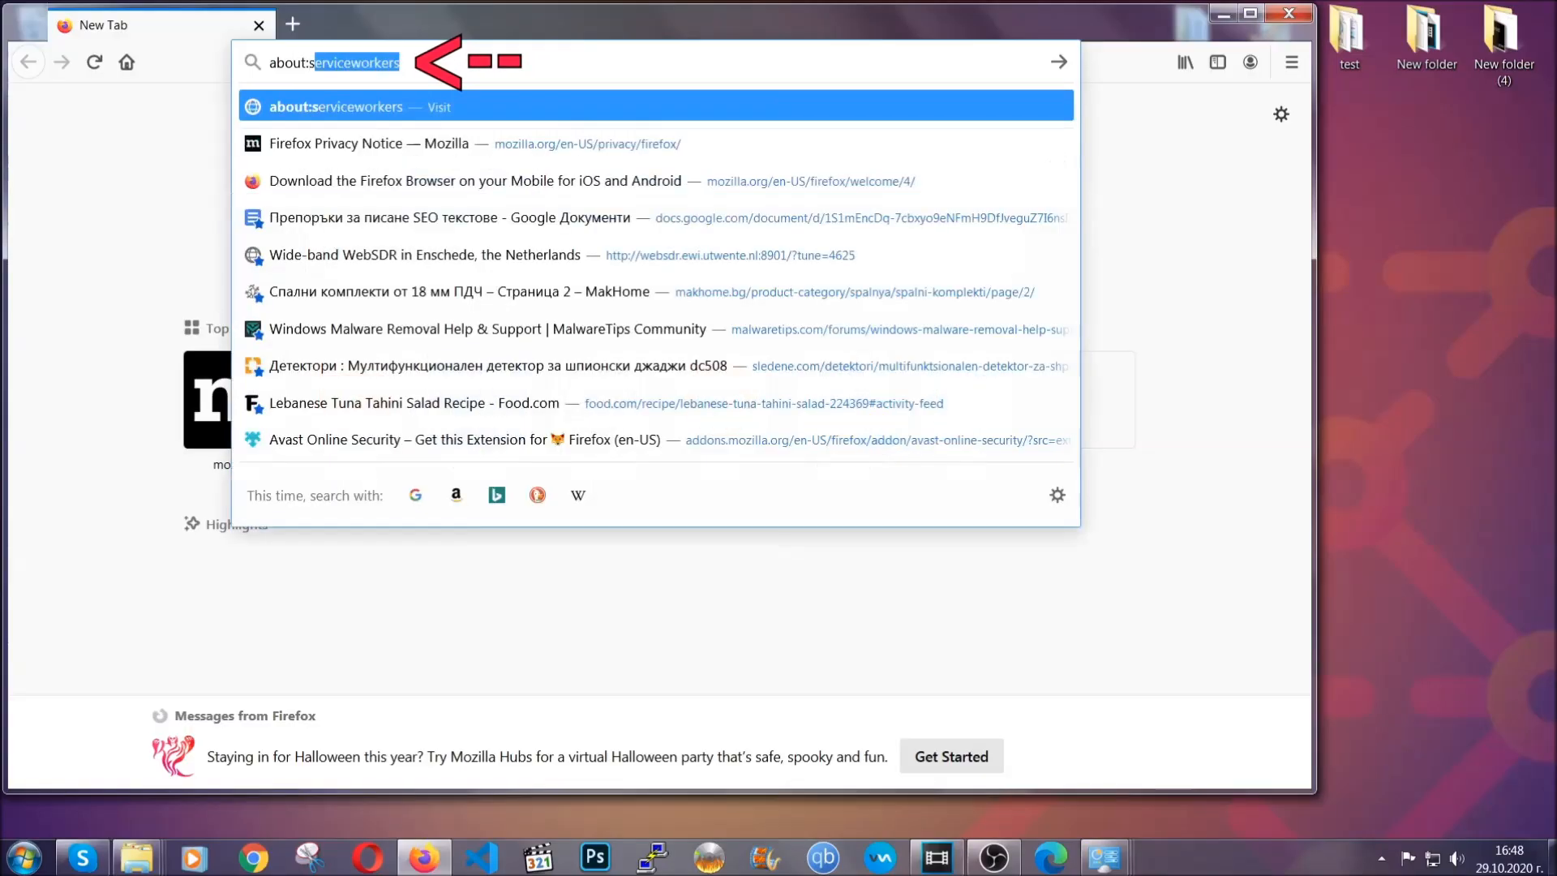
pyautogui.write('upport')
pyautogui.press('Return')
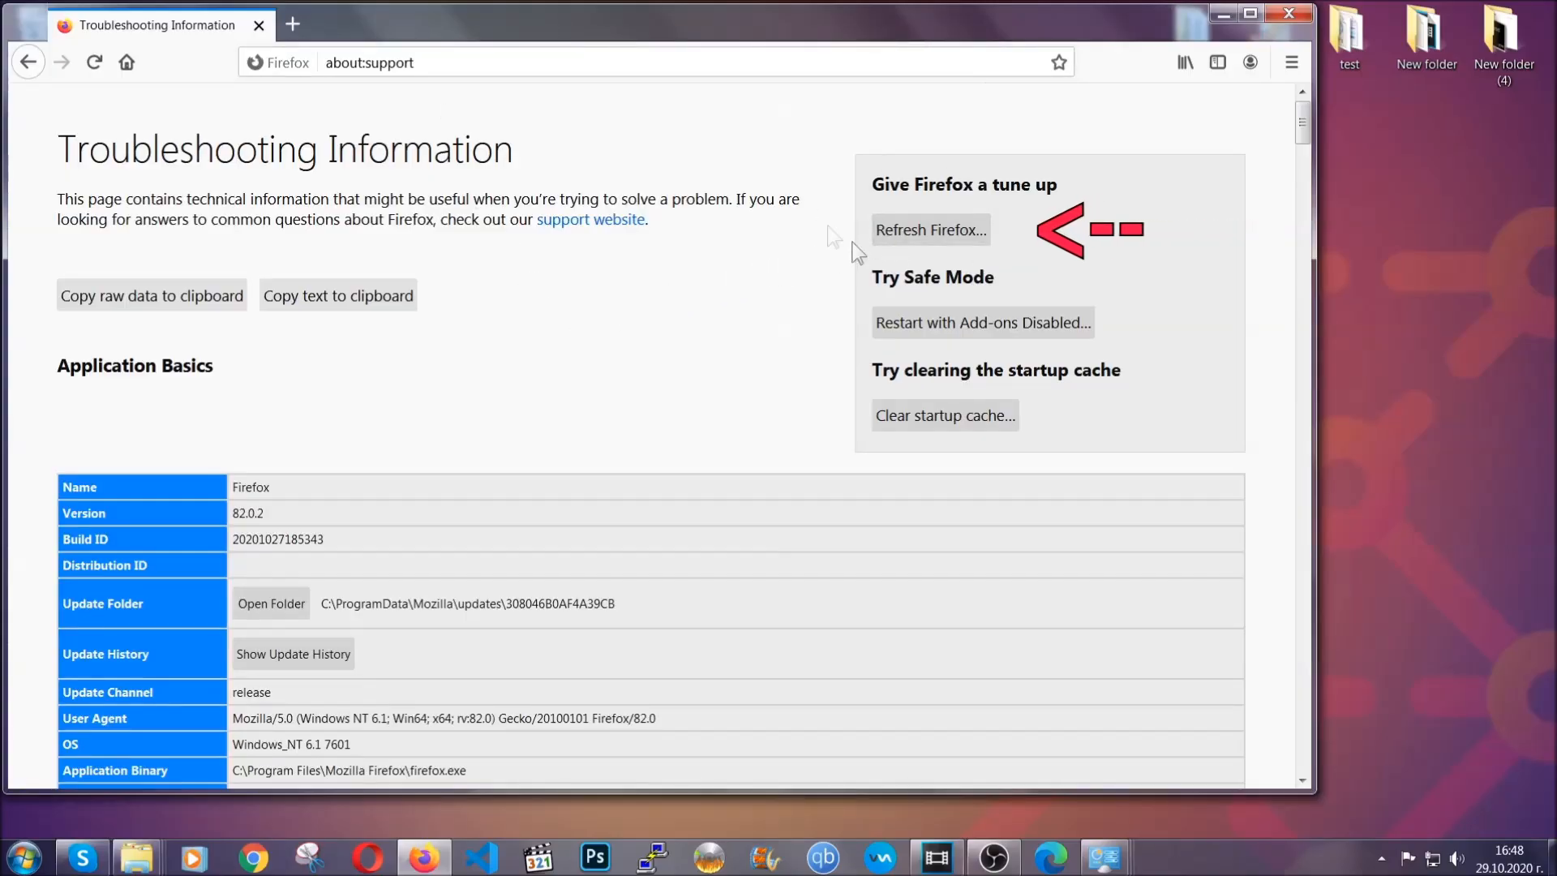
# Refresh Firefox to its default settings, finish the import wizard and minimize the browser.
pyautogui.click(921, 237)
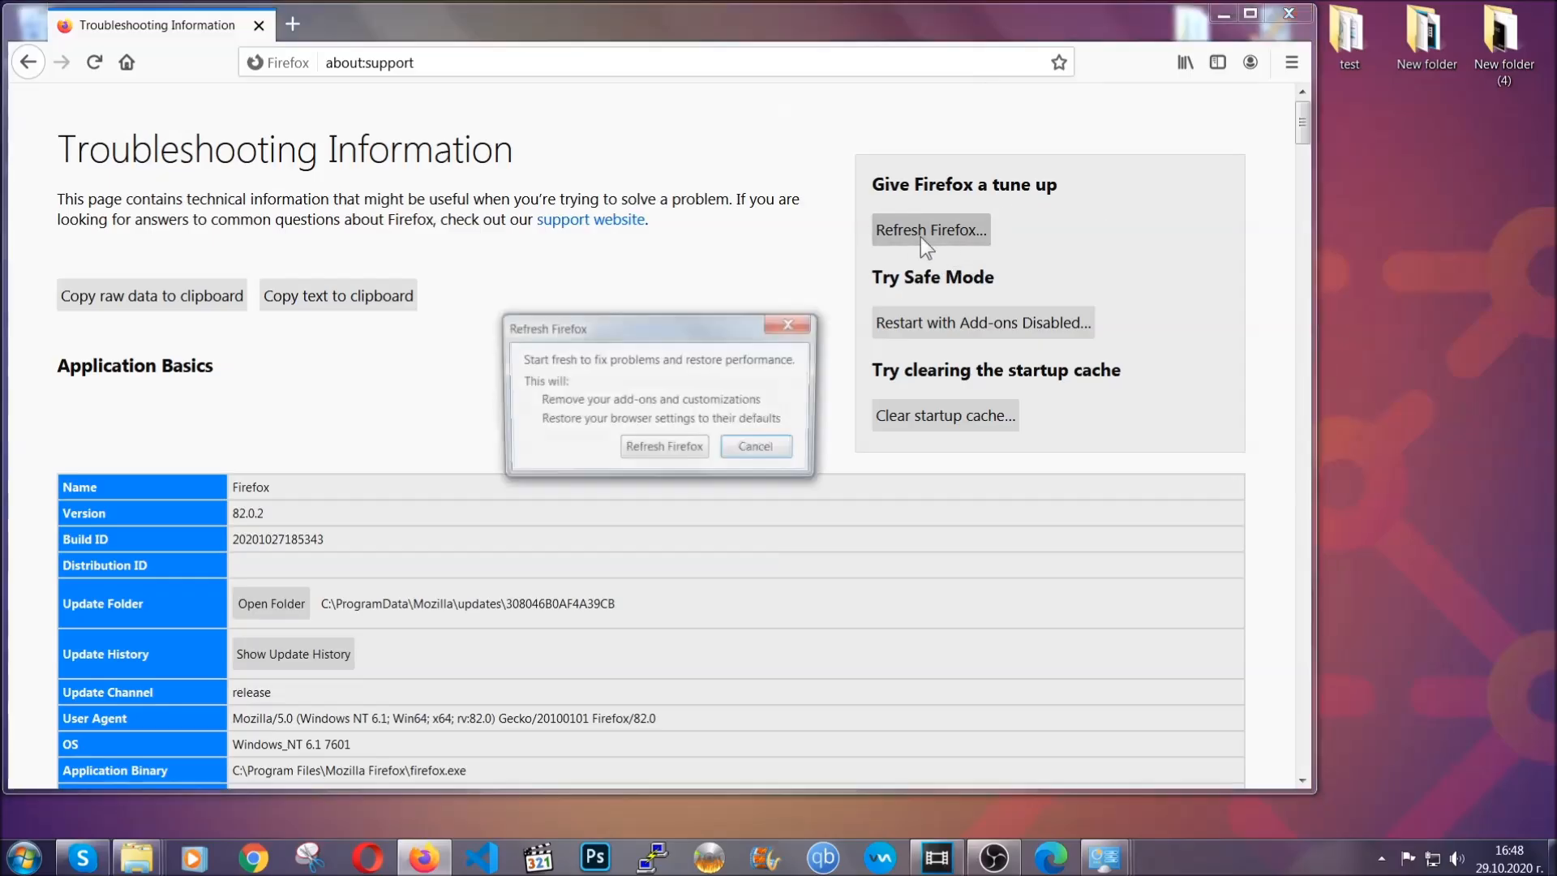
pyautogui.click(662, 450)
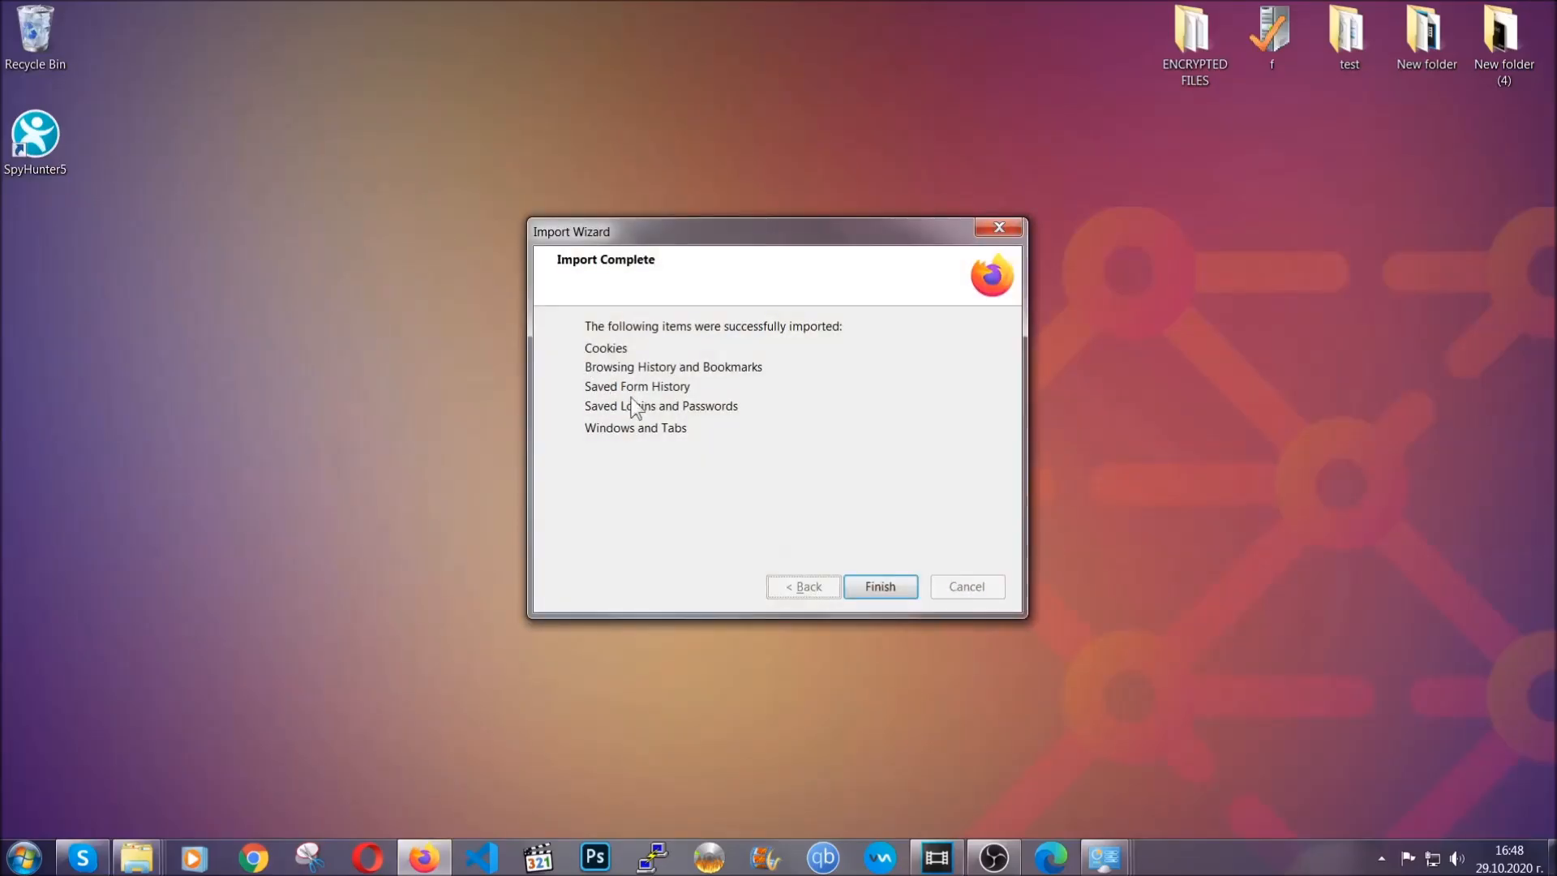
pyautogui.click(875, 587)
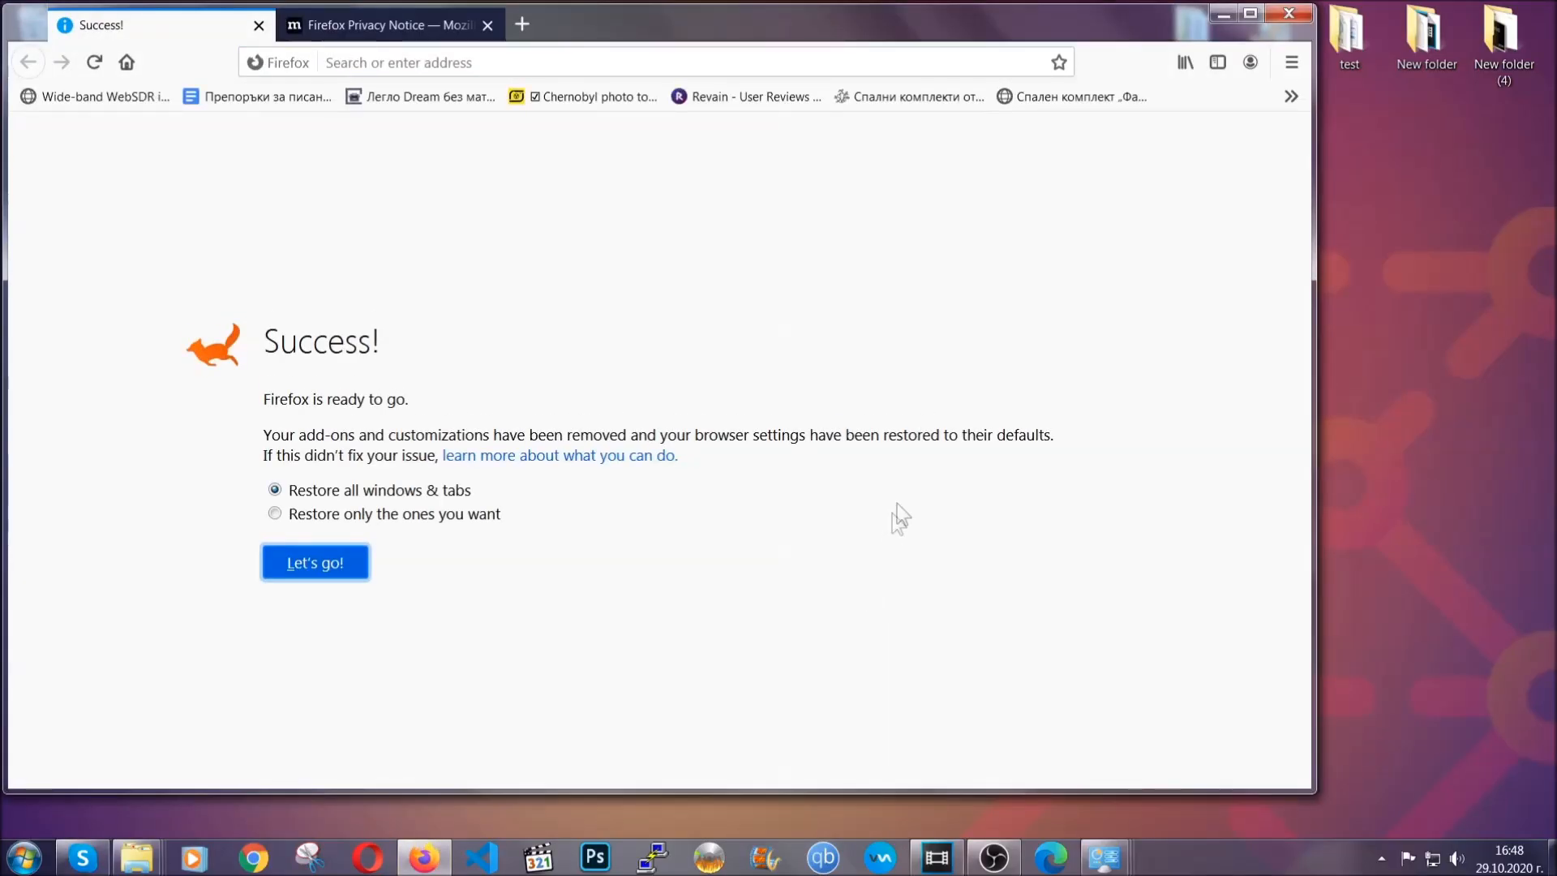
pyautogui.click(1220, 15)
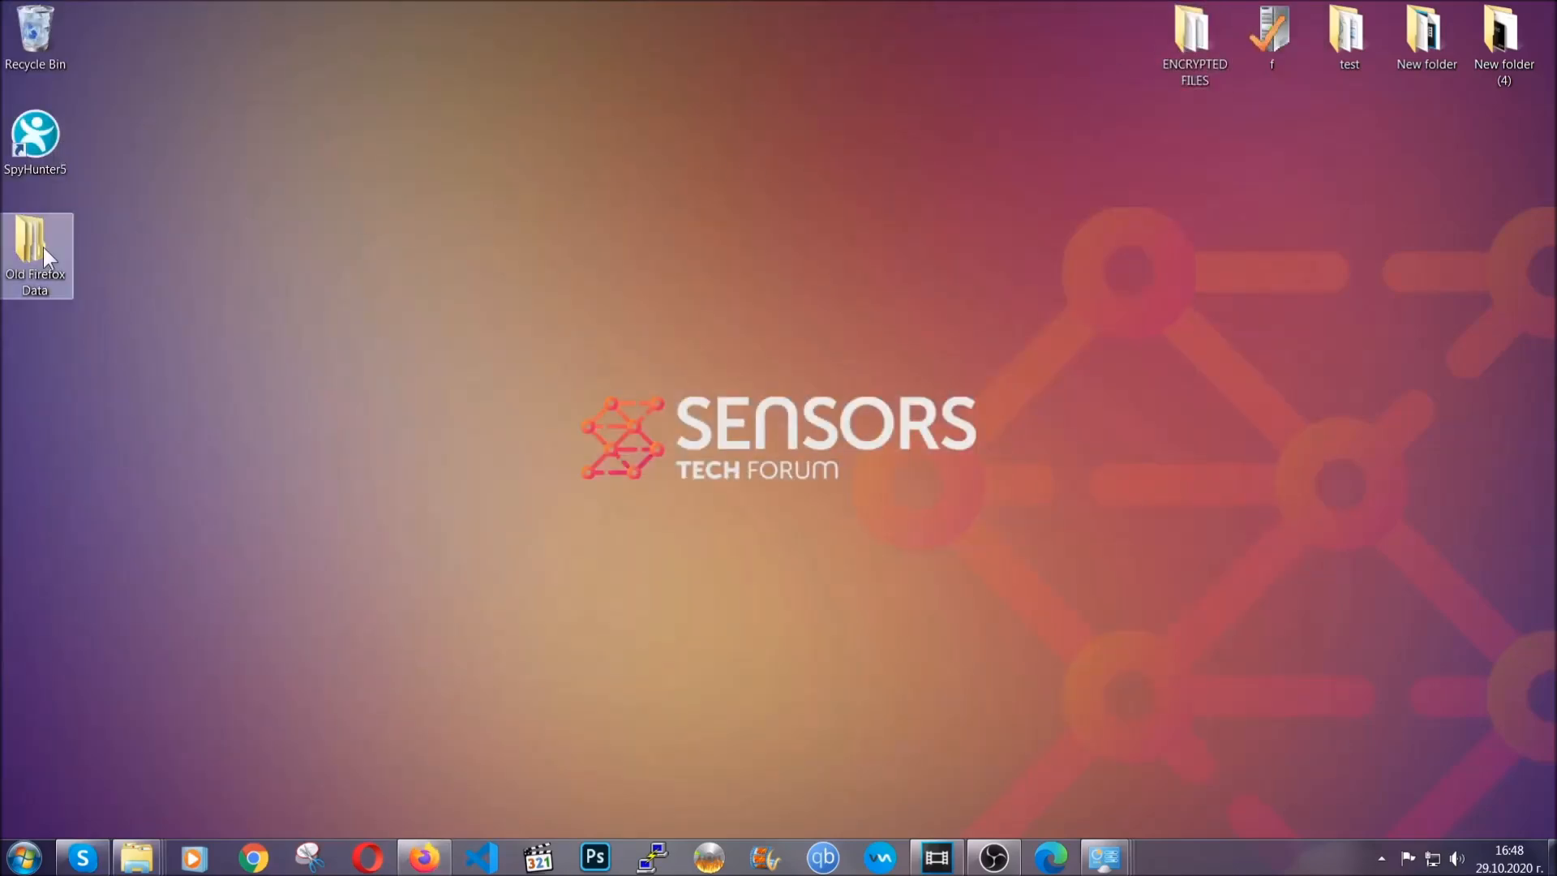
pyautogui.moveTo(12, 280)
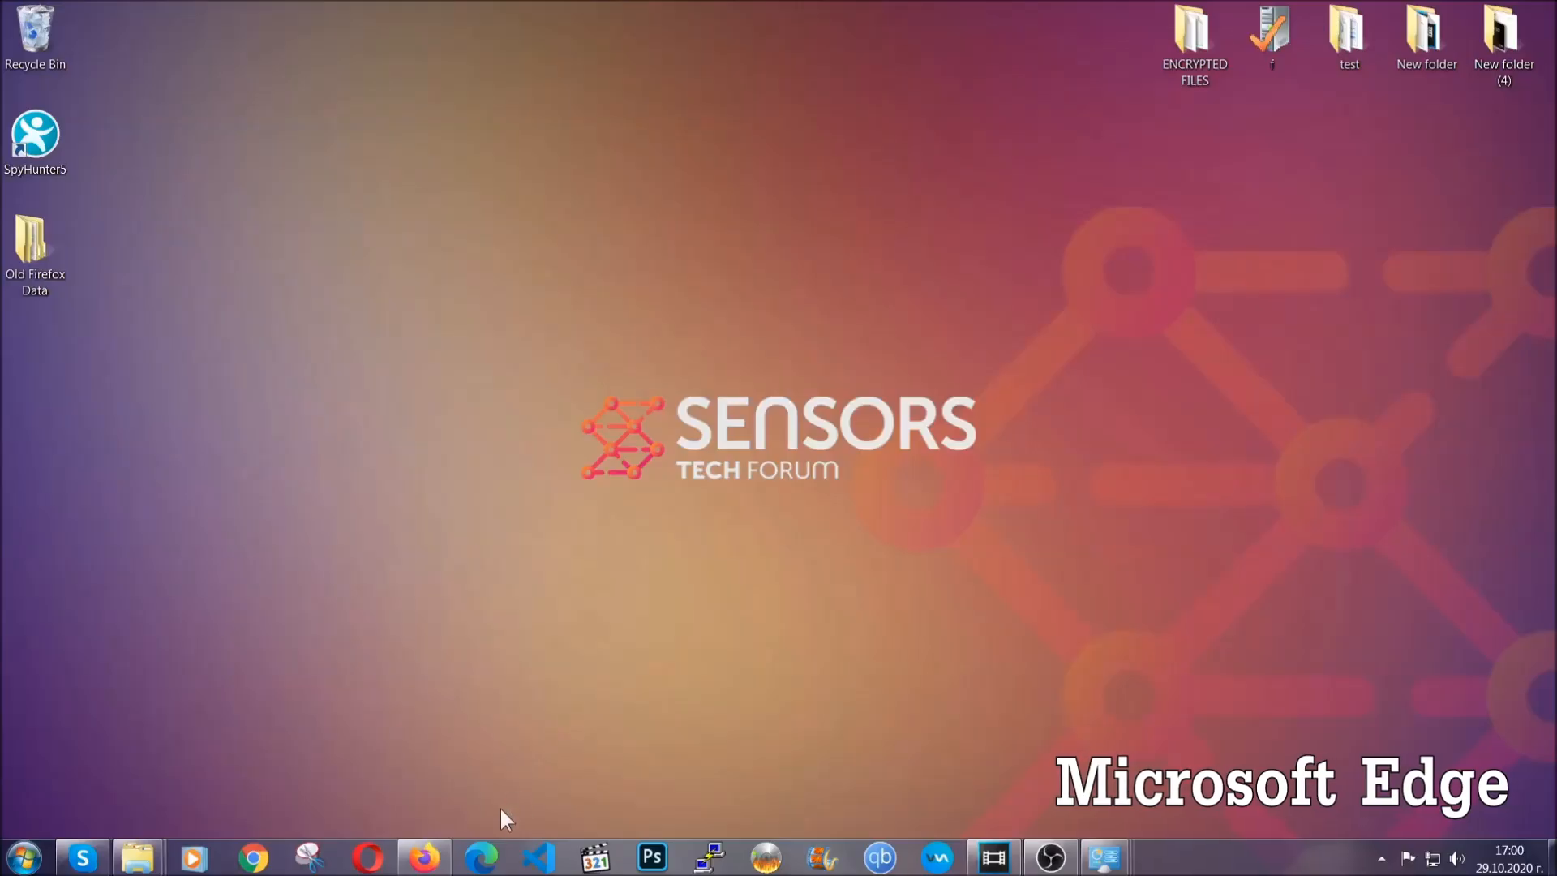
# Switch to Microsoft Edge and open edge://settings/clearBrowserData.
pyautogui.click(483, 854)
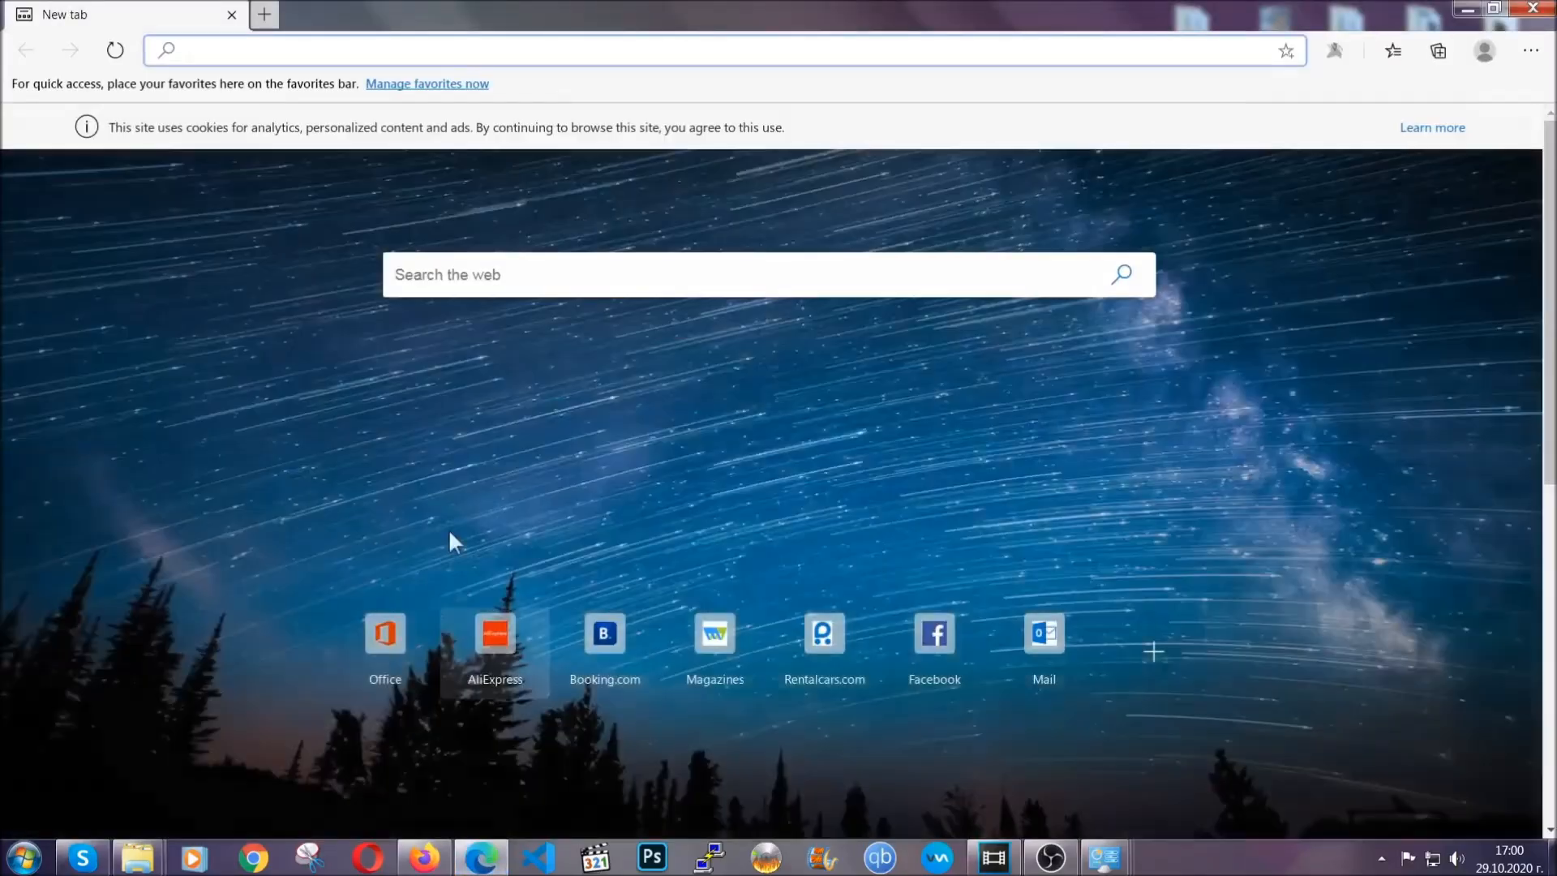
pyautogui.write('ed')
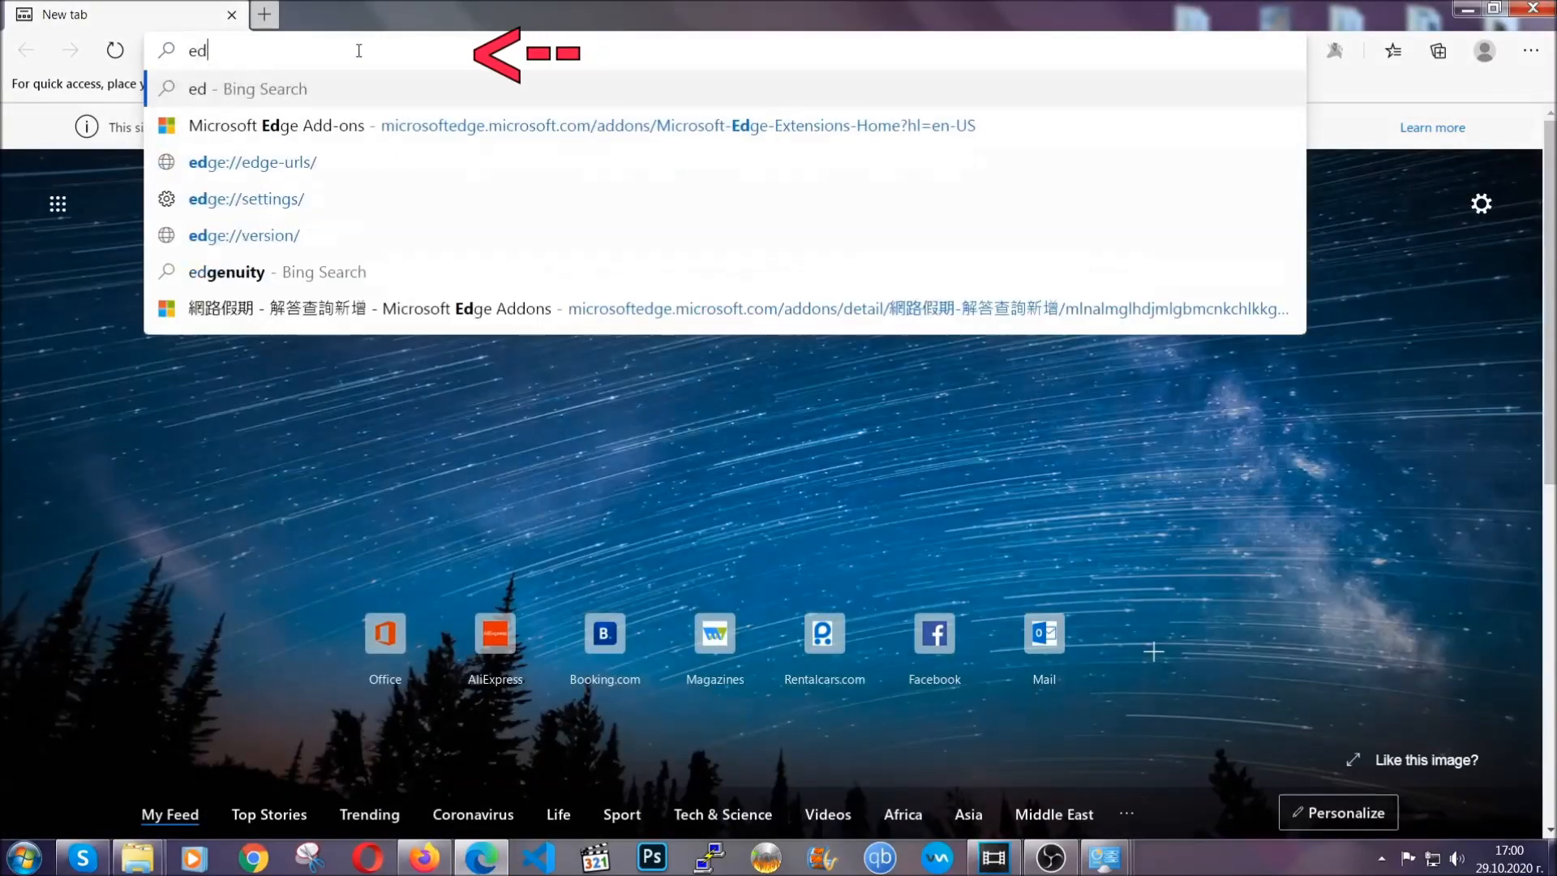
pyautogui.write('ge://')
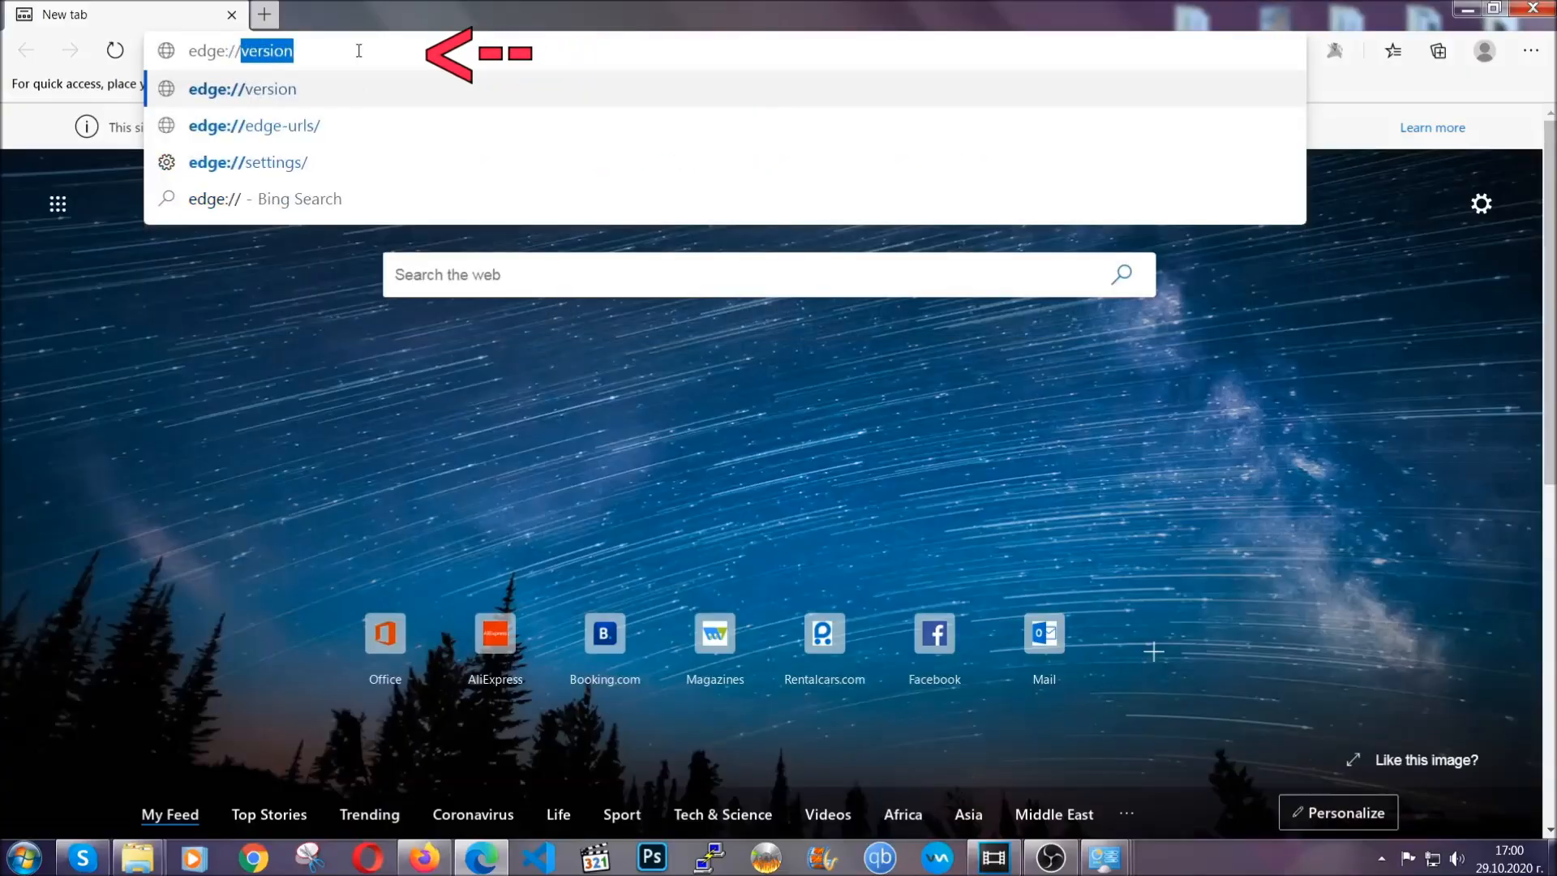
pyautogui.write('settings')
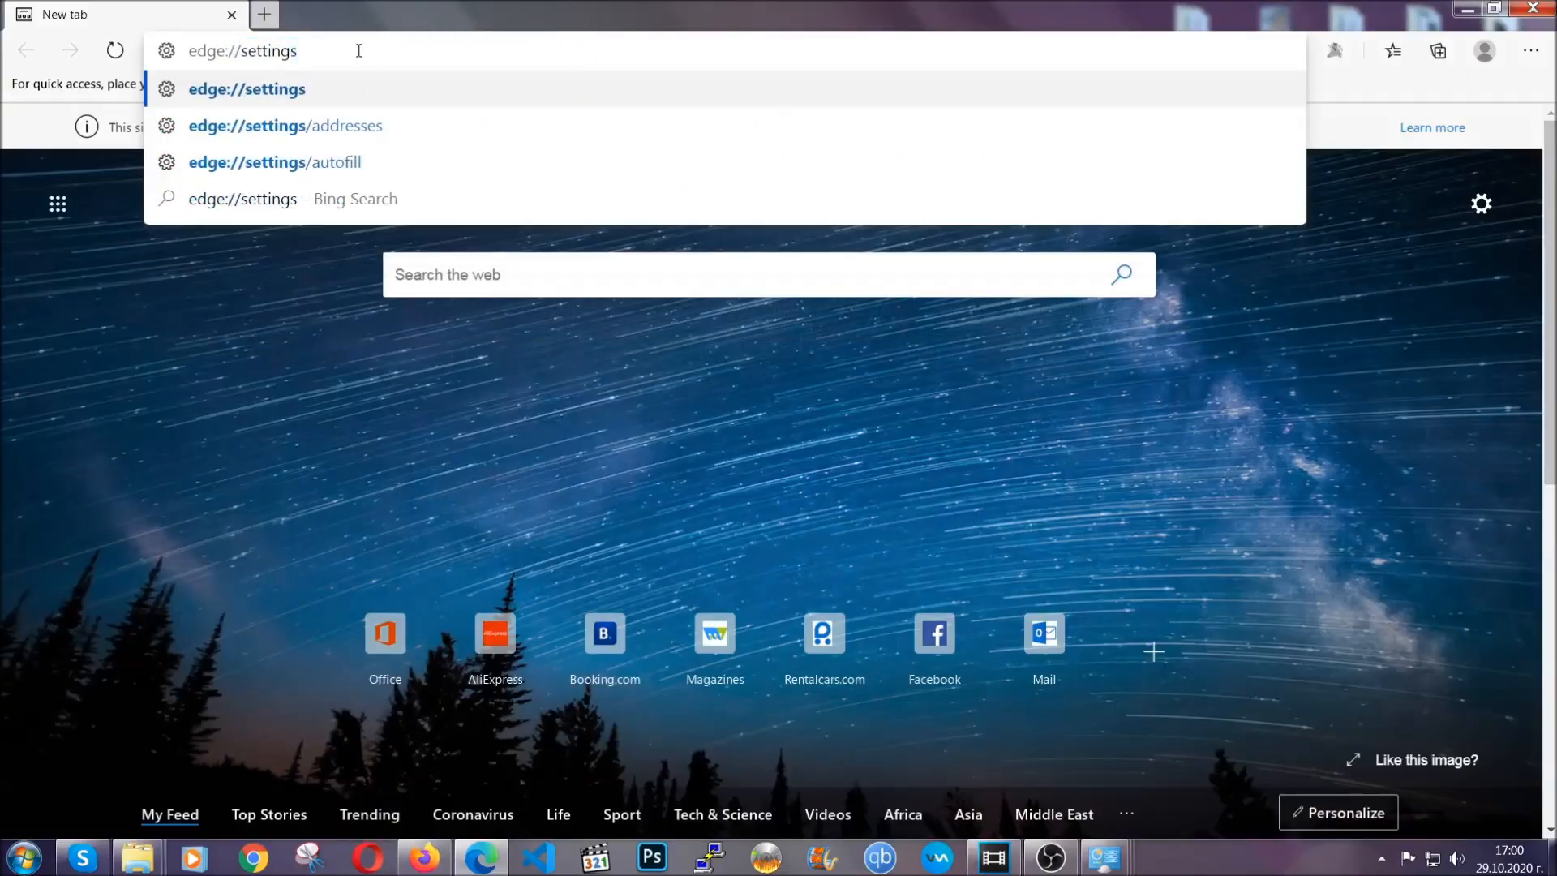
pyautogui.write('/clear')
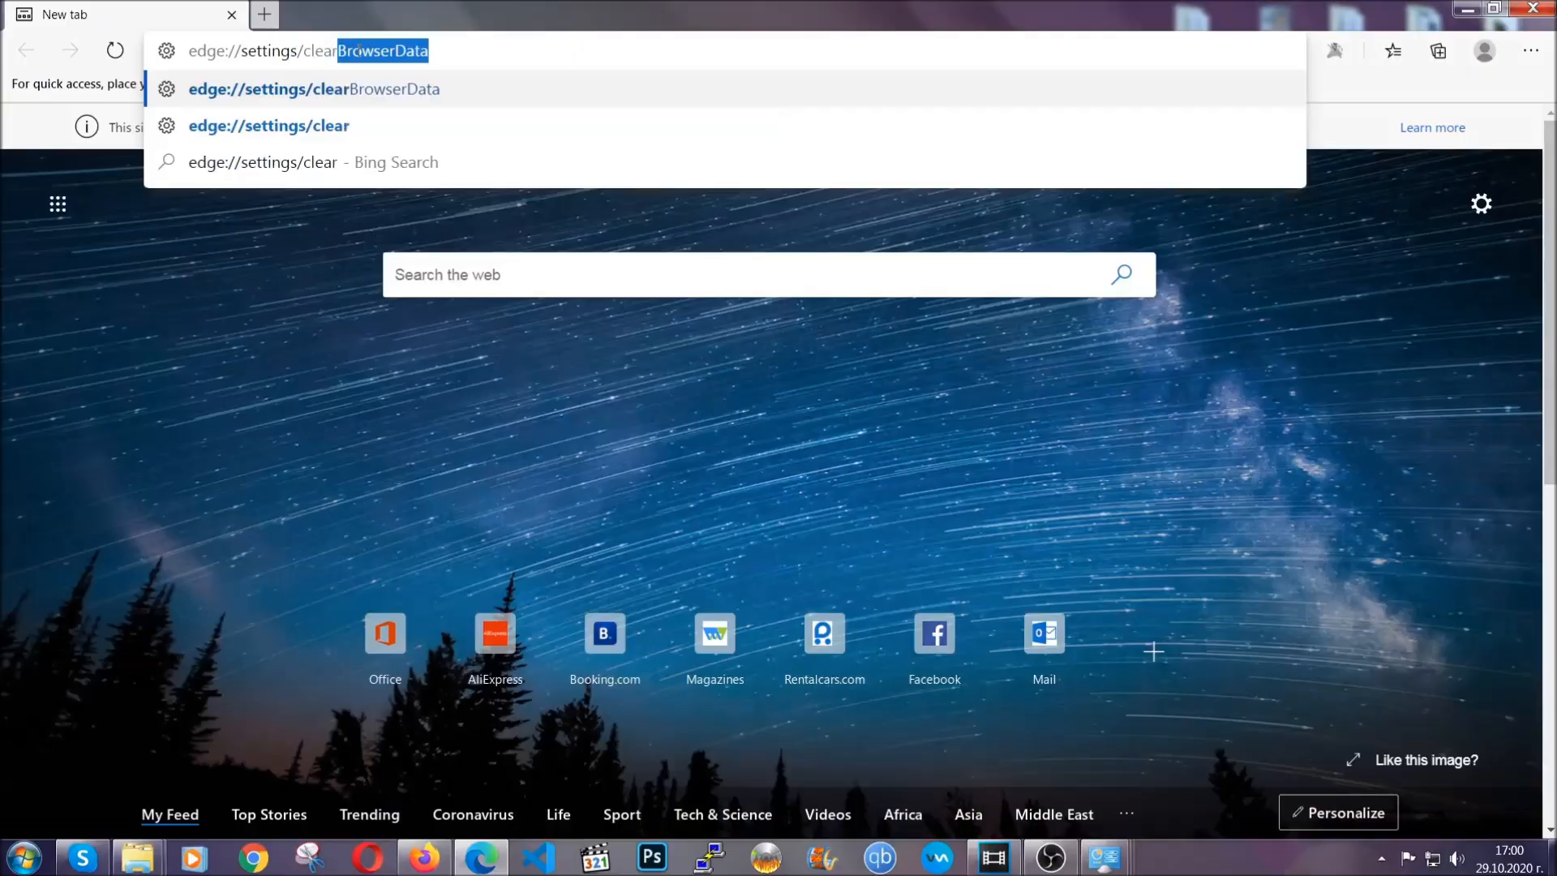
pyautogui.write('BrowserData')
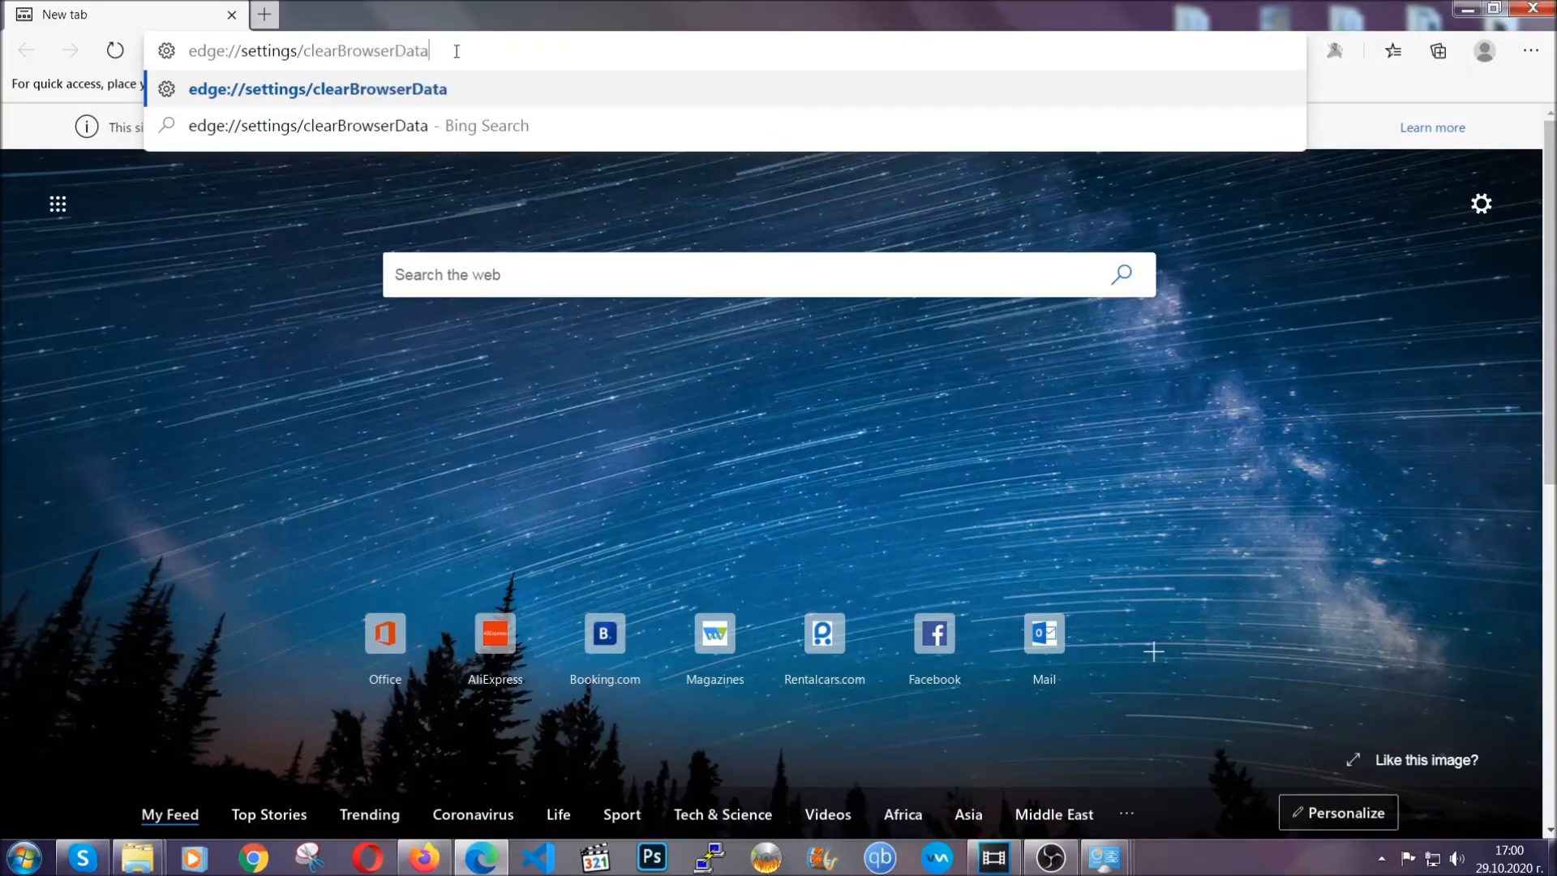
pyautogui.press('Return')
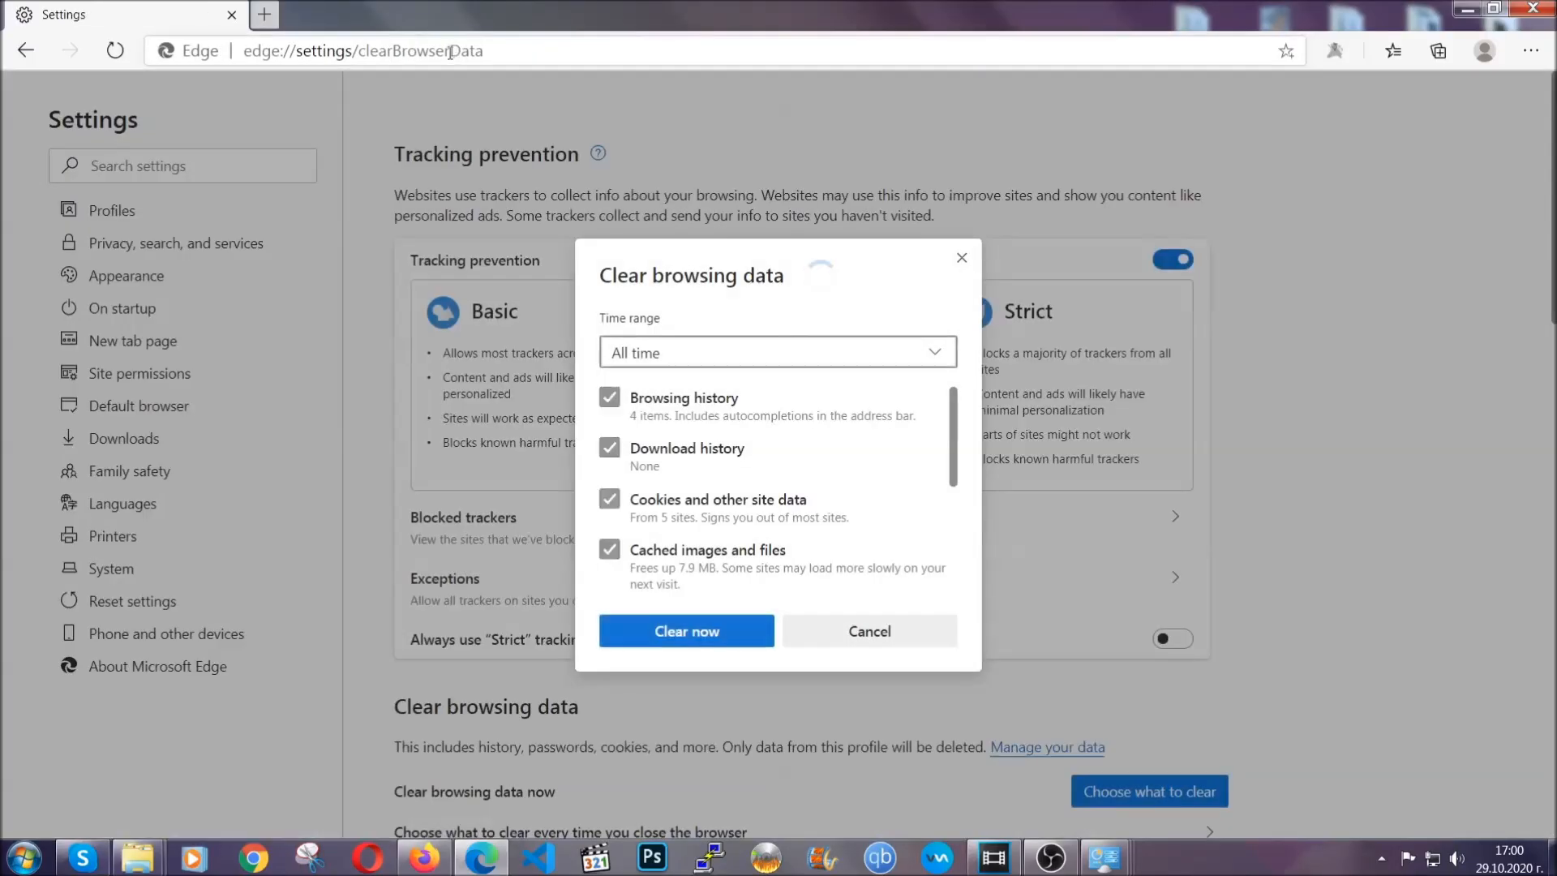
# Clear Edge's browsing data for the time range All time, excluding passwords.
pyautogui.click(643, 357)
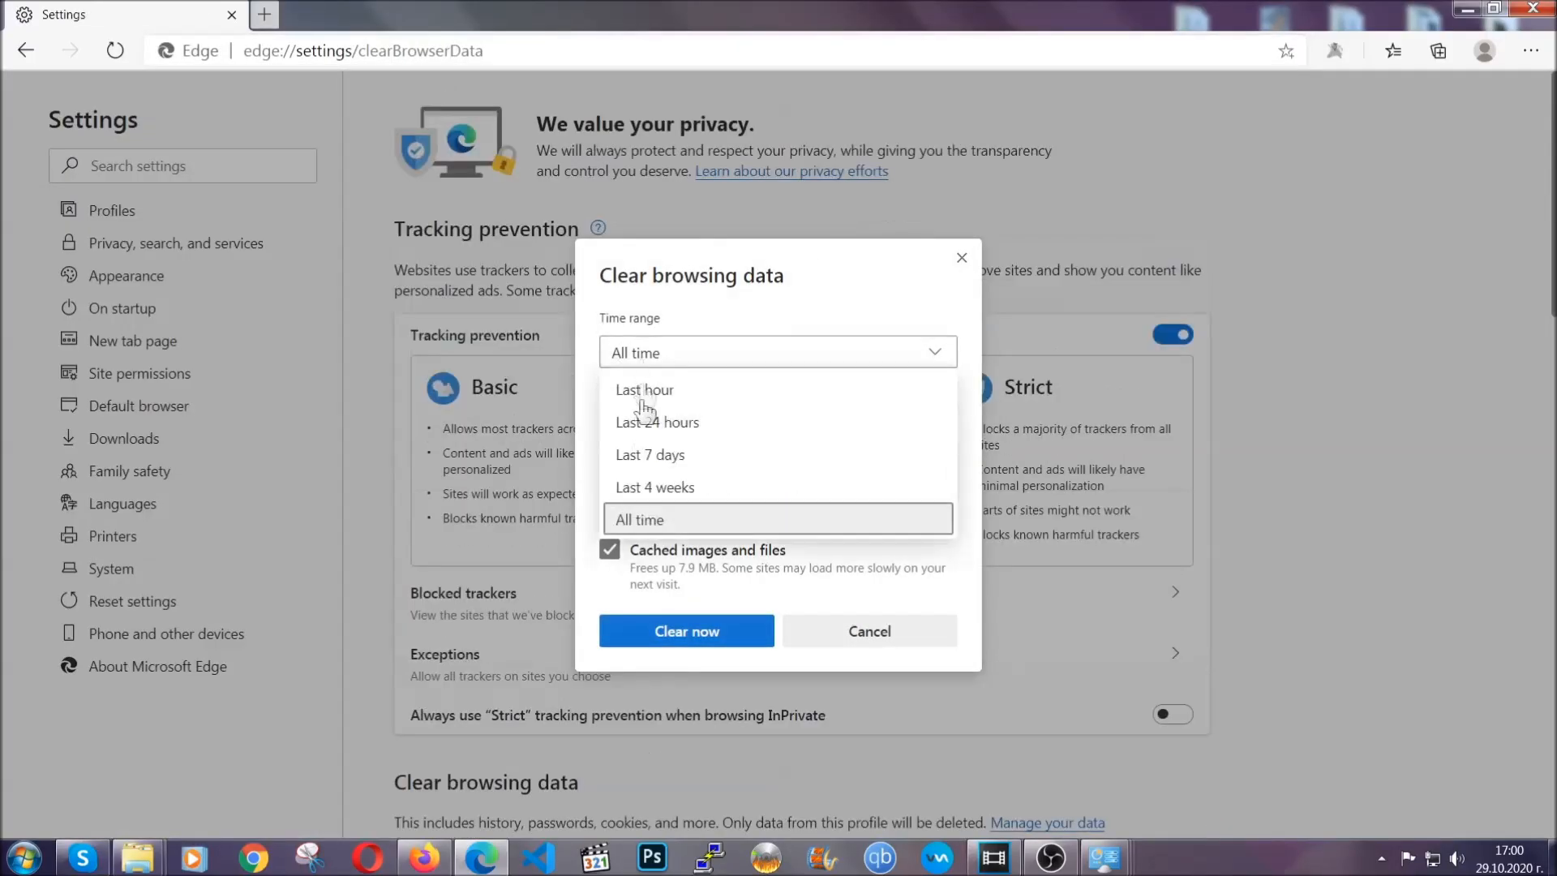
pyautogui.click(643, 522)
pyautogui.scroll(-2, 643, 526)
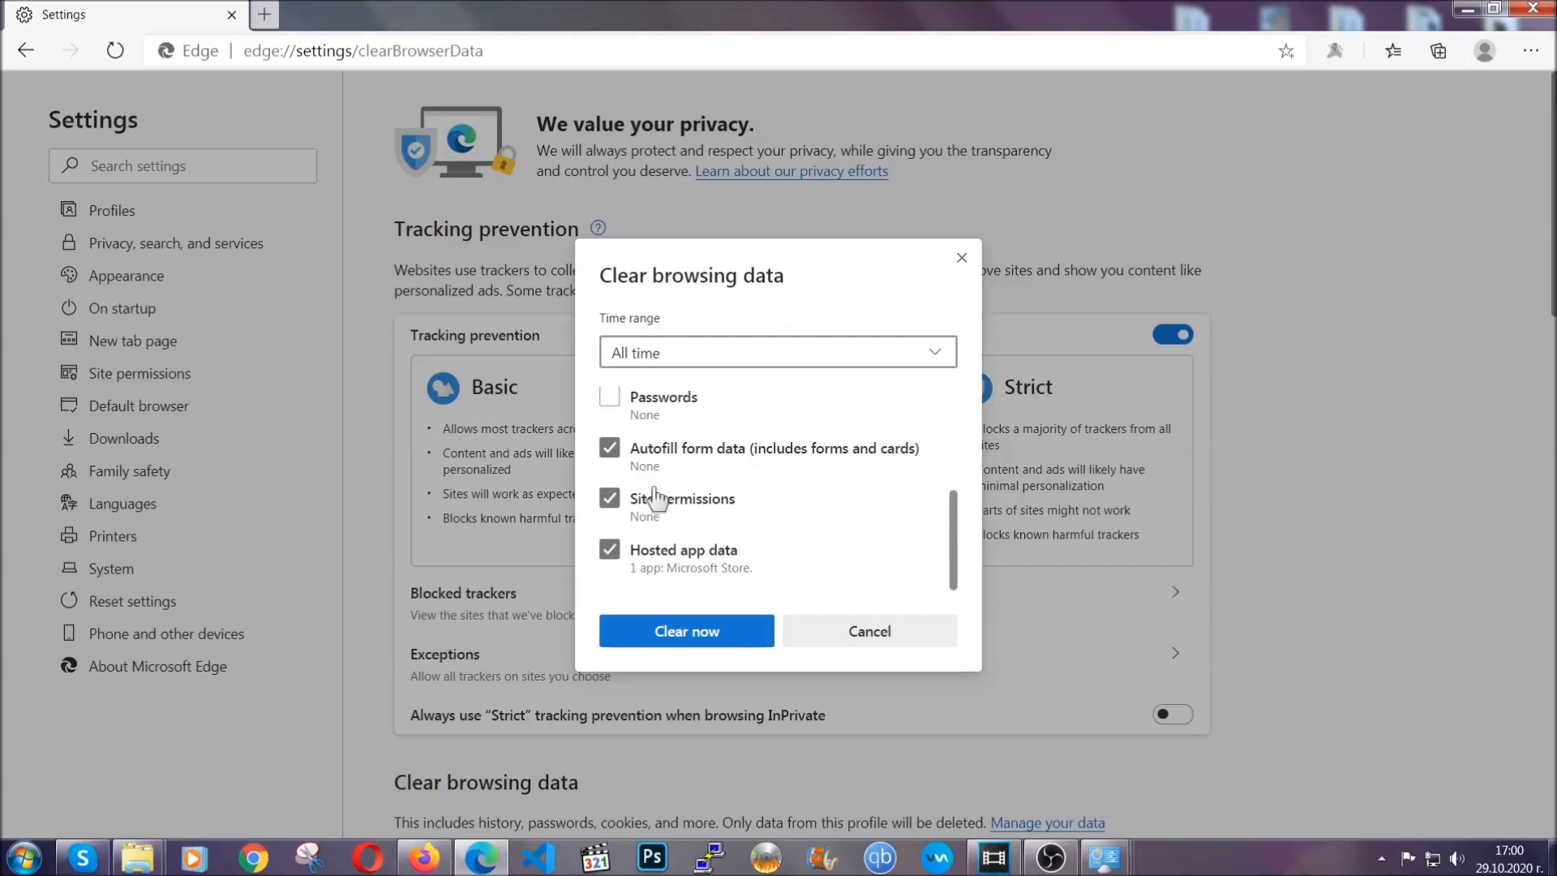
pyautogui.click(680, 632)
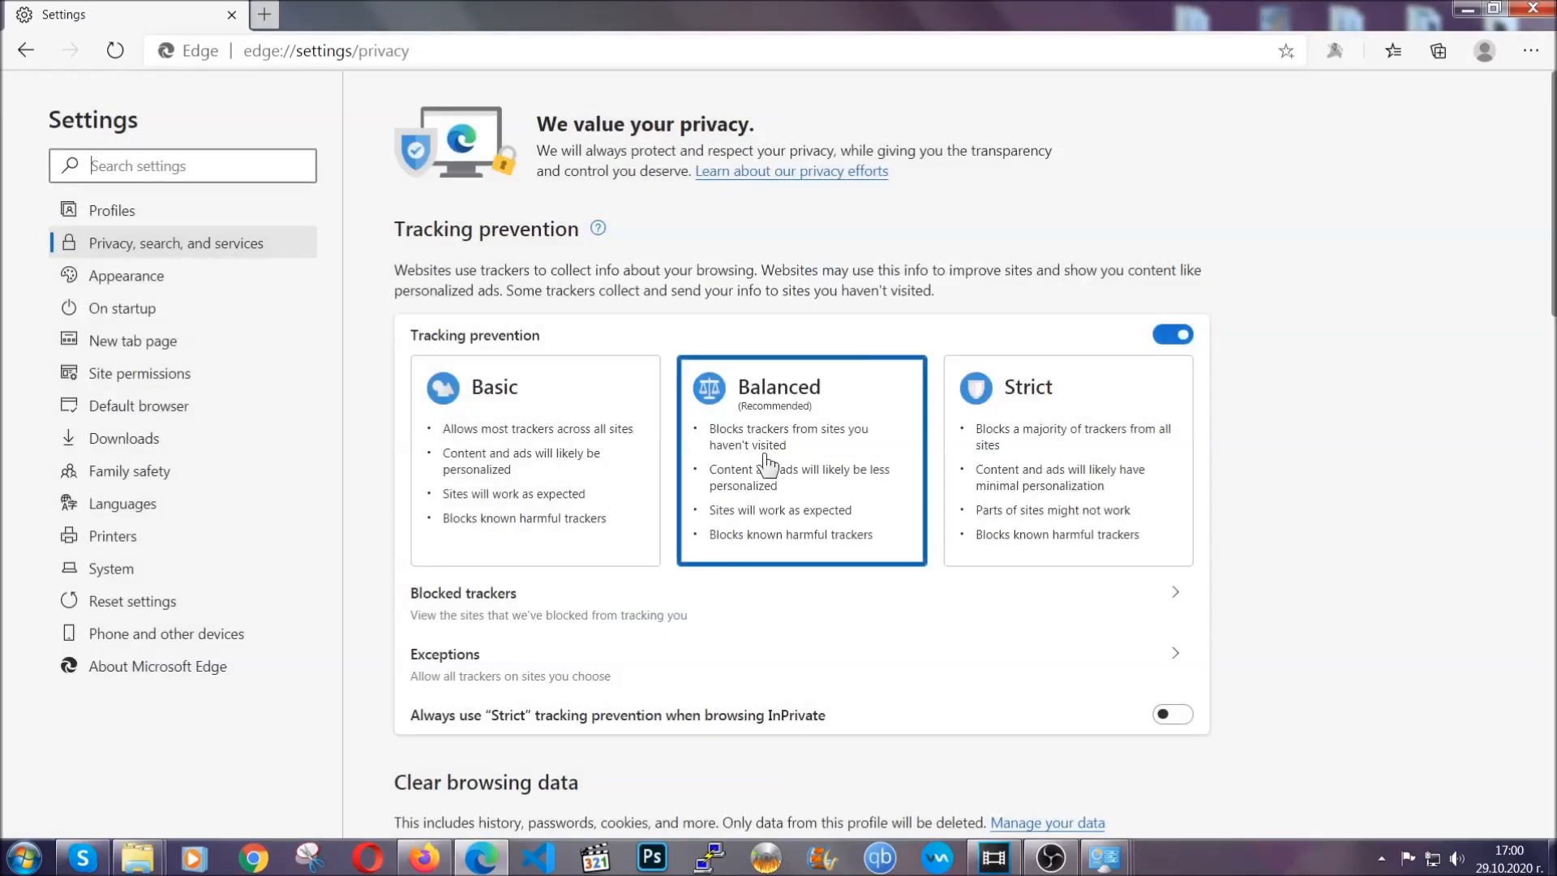
# Remove the 網路假期 - 解答查詢新增 extension from Edge and close the browser.
pyautogui.click(1530, 50)
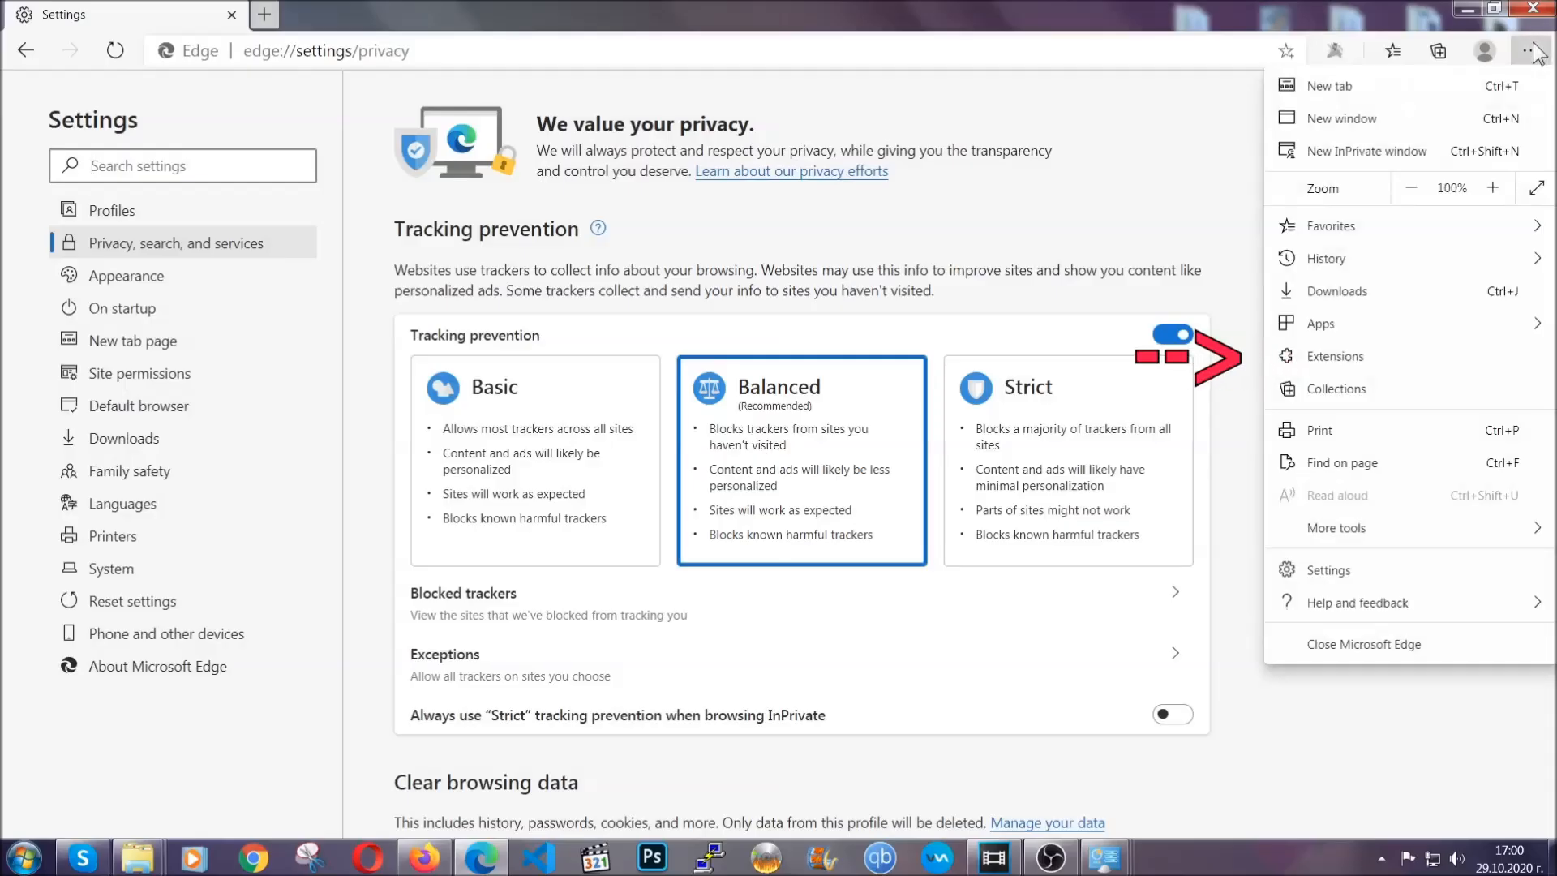
pyautogui.click(1418, 347)
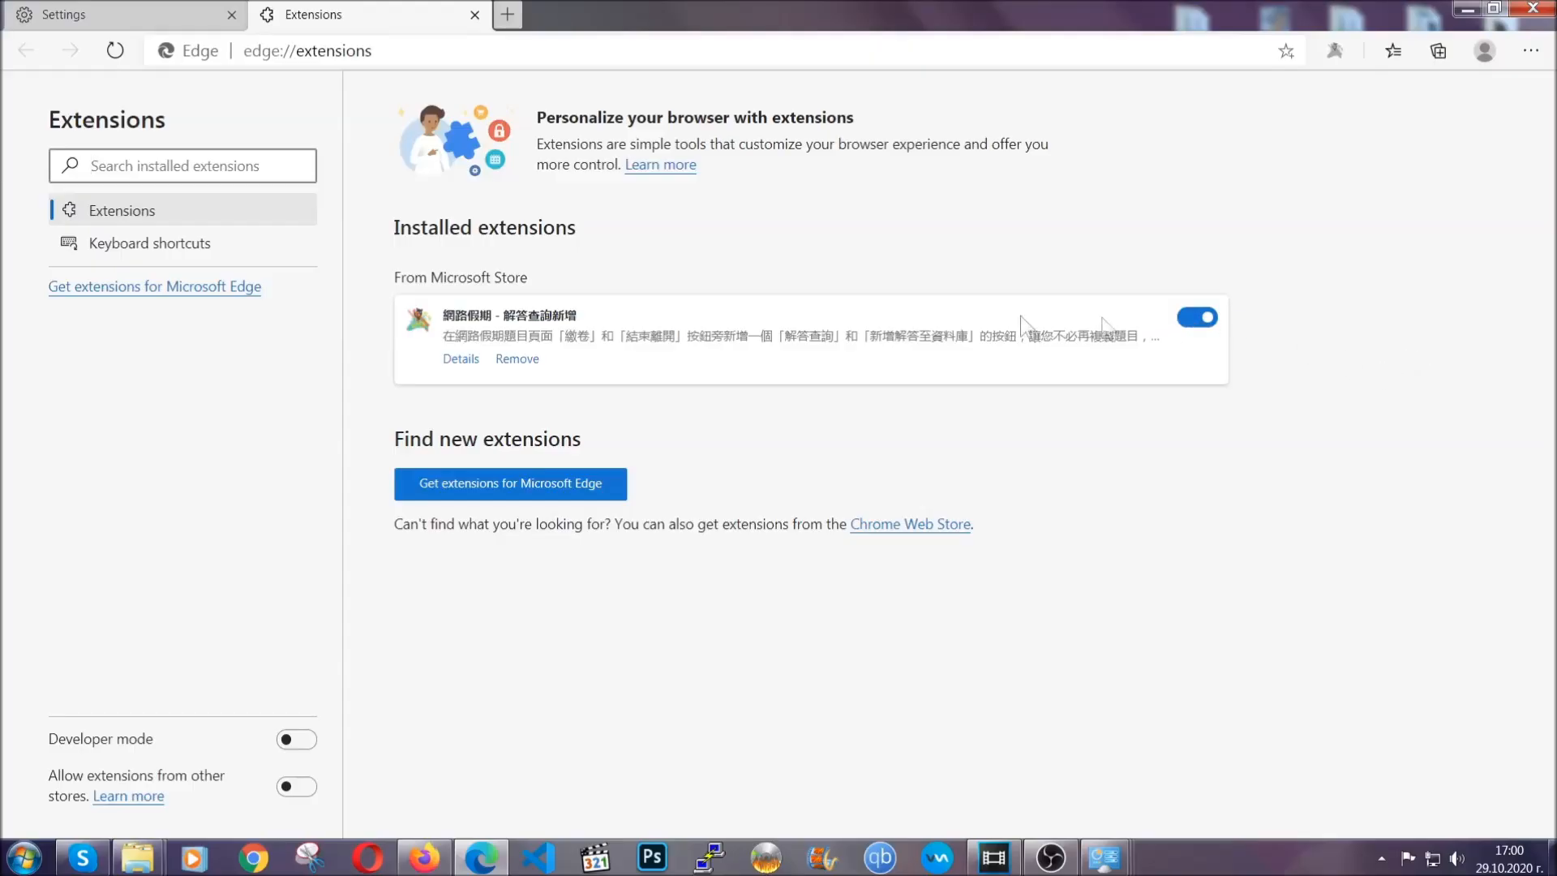
pyautogui.click(511, 360)
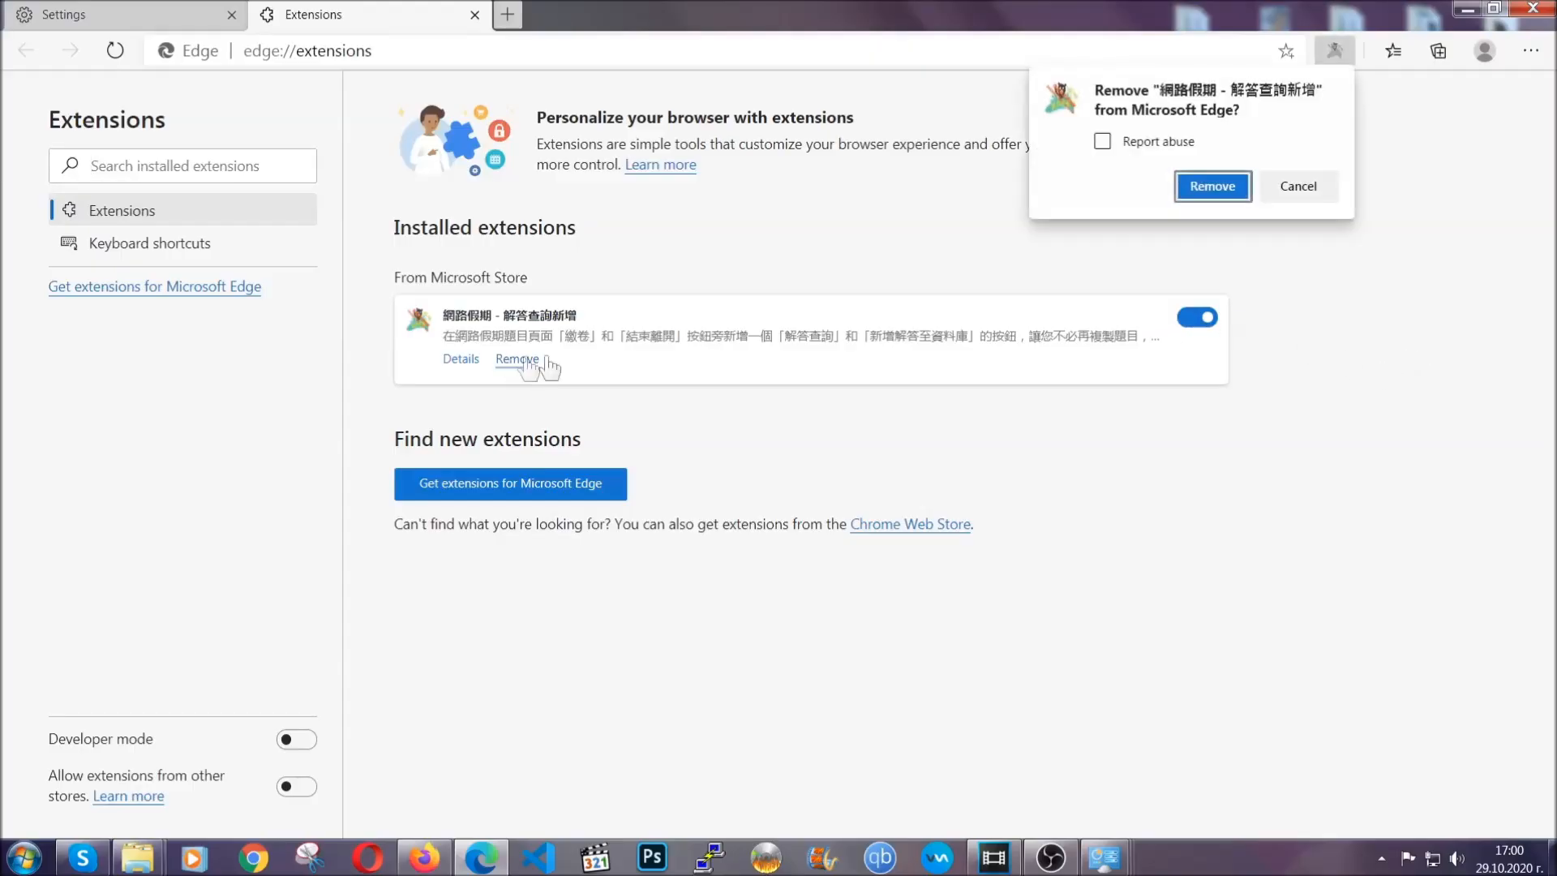
pyautogui.click(1211, 187)
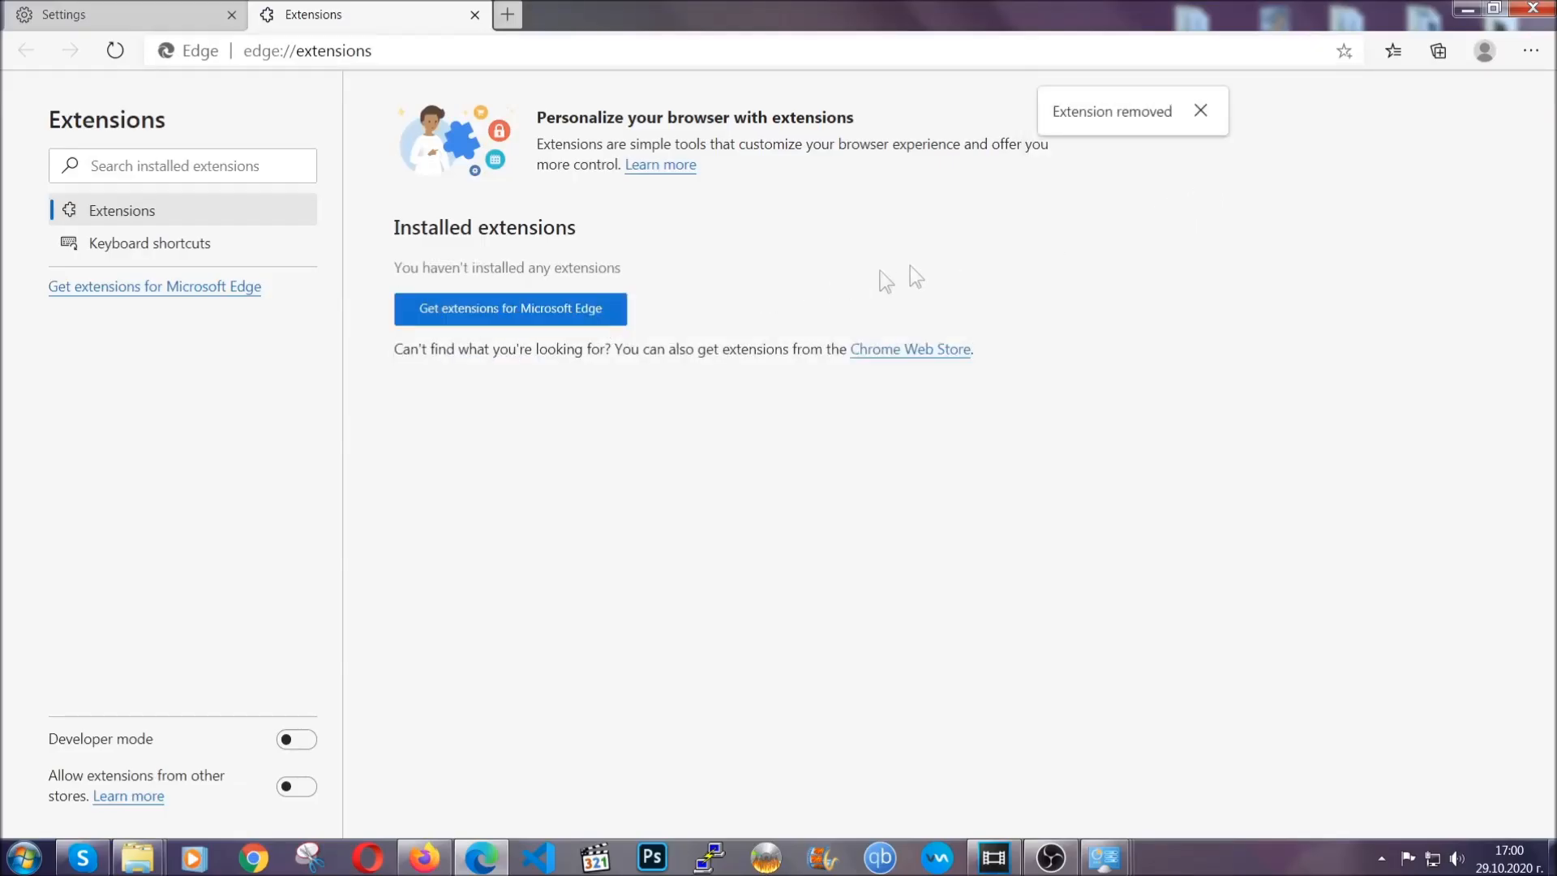
pyautogui.click(1545, 10)
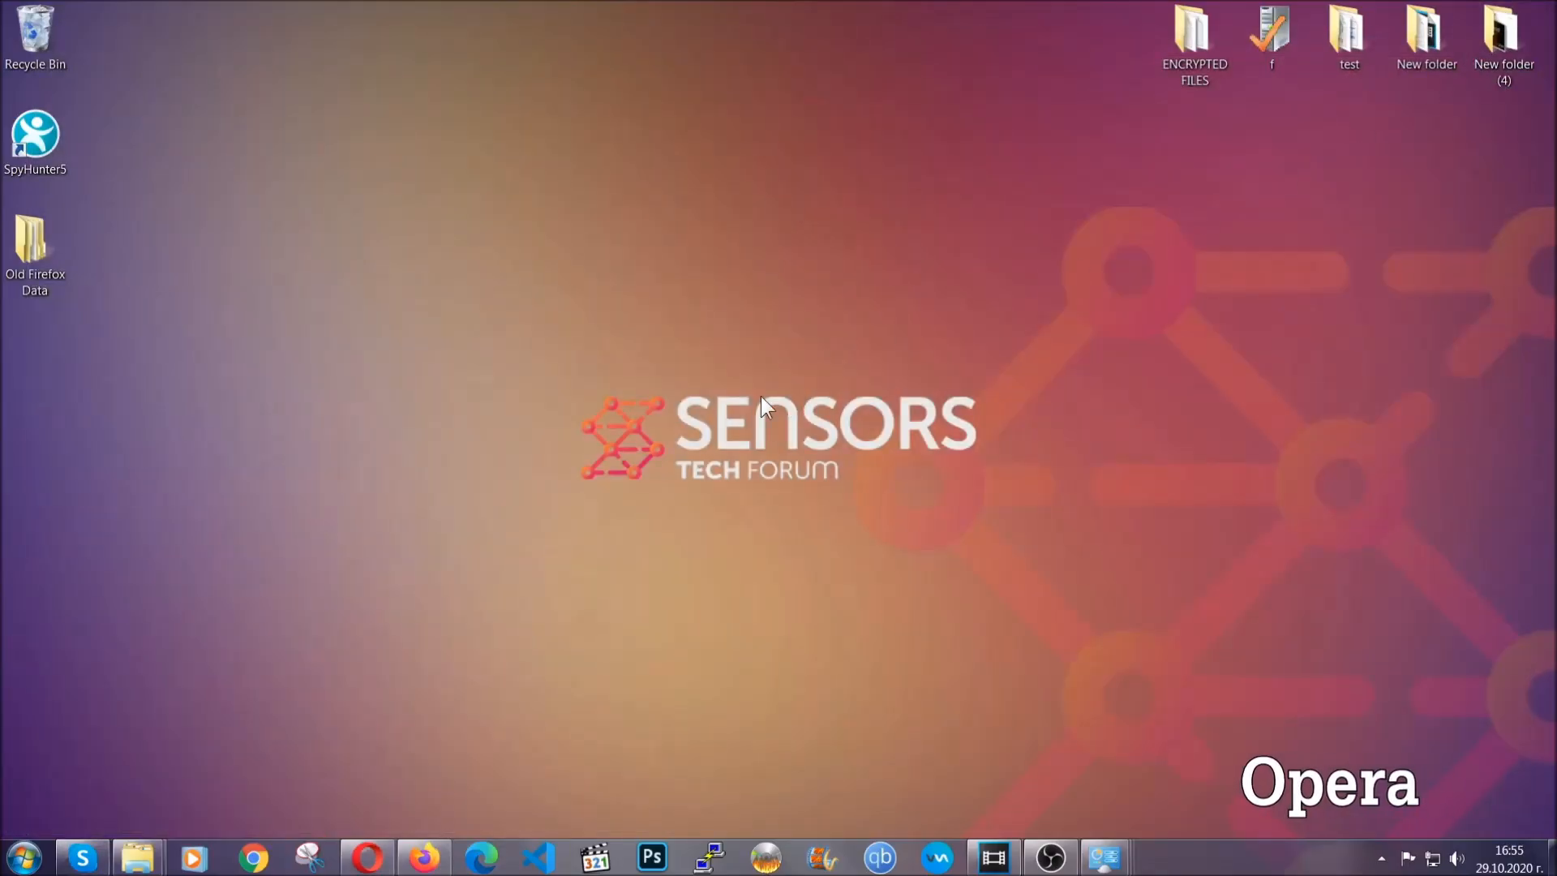
# Switch to Opera and open opera://settings/clearBrowserData.
pyautogui.click(386, 847)
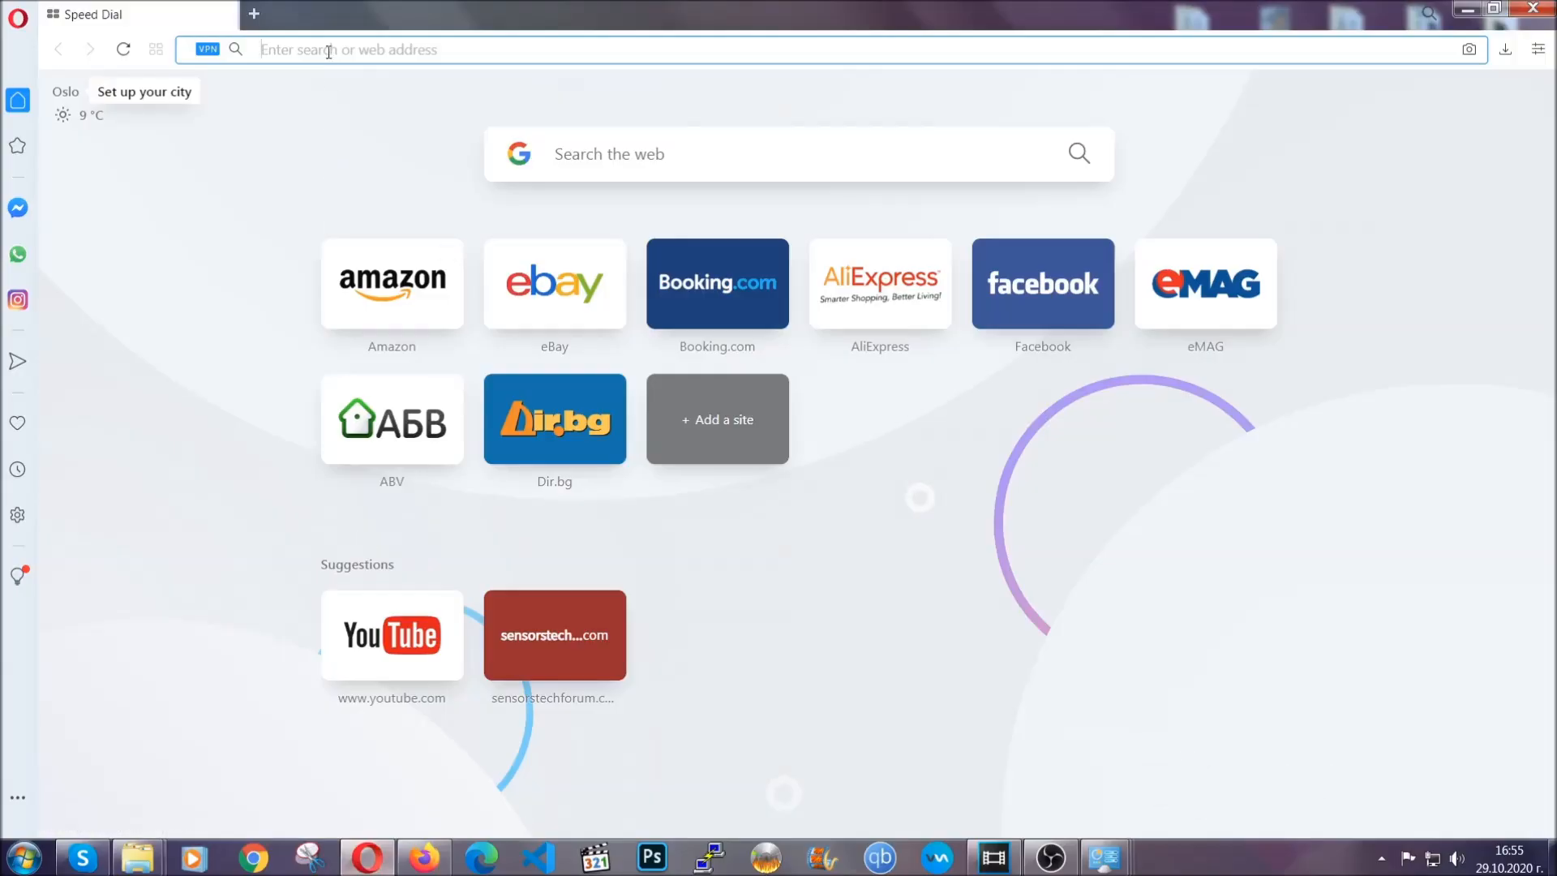
pyautogui.write('opera:')
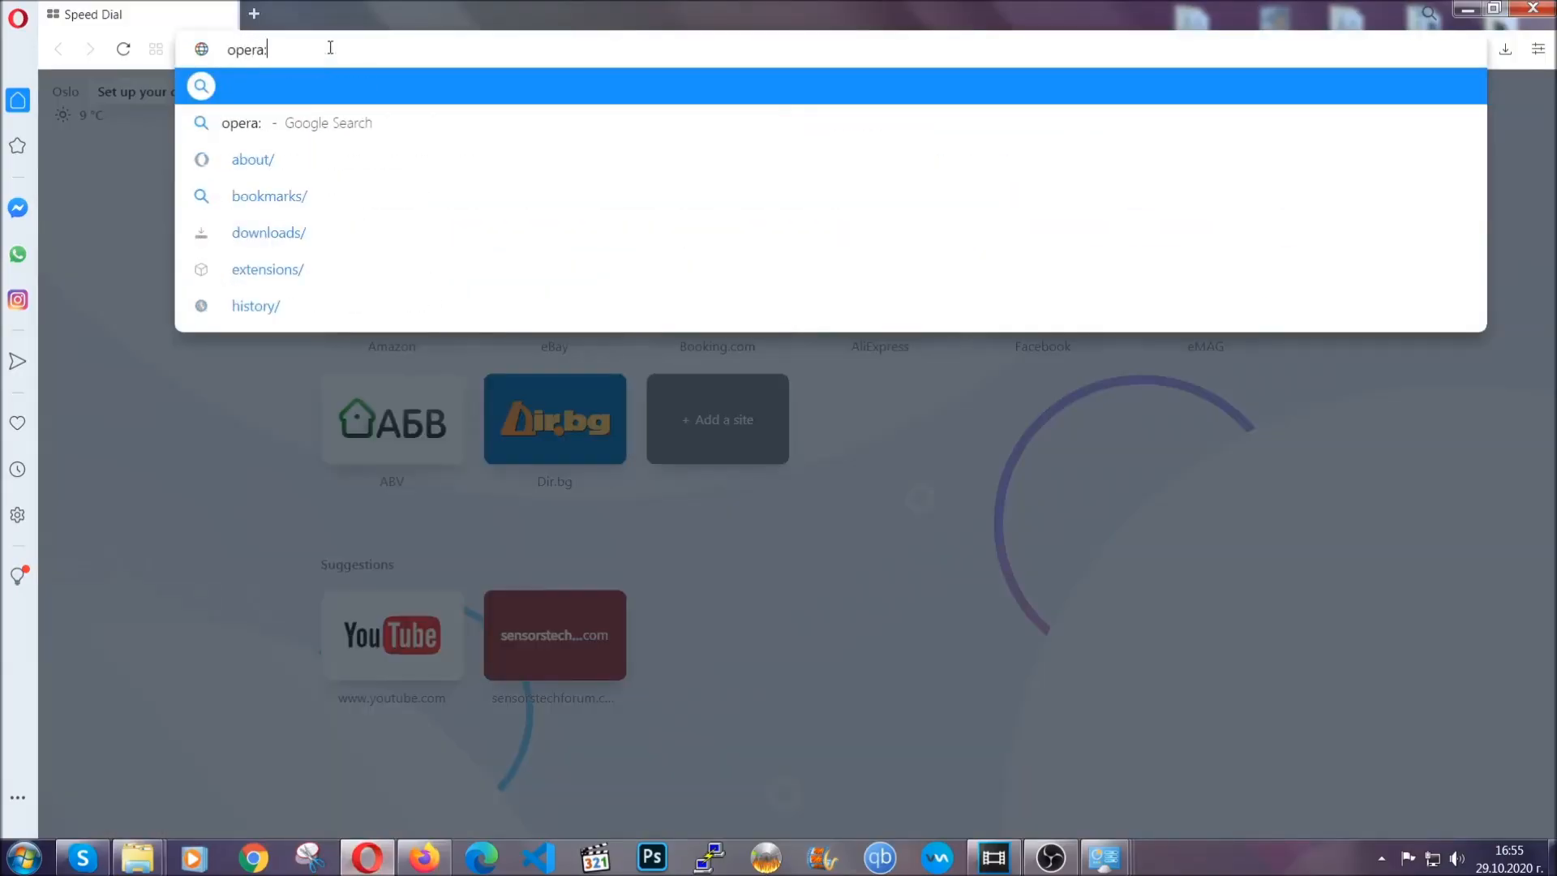
pyautogui.write('//setting')
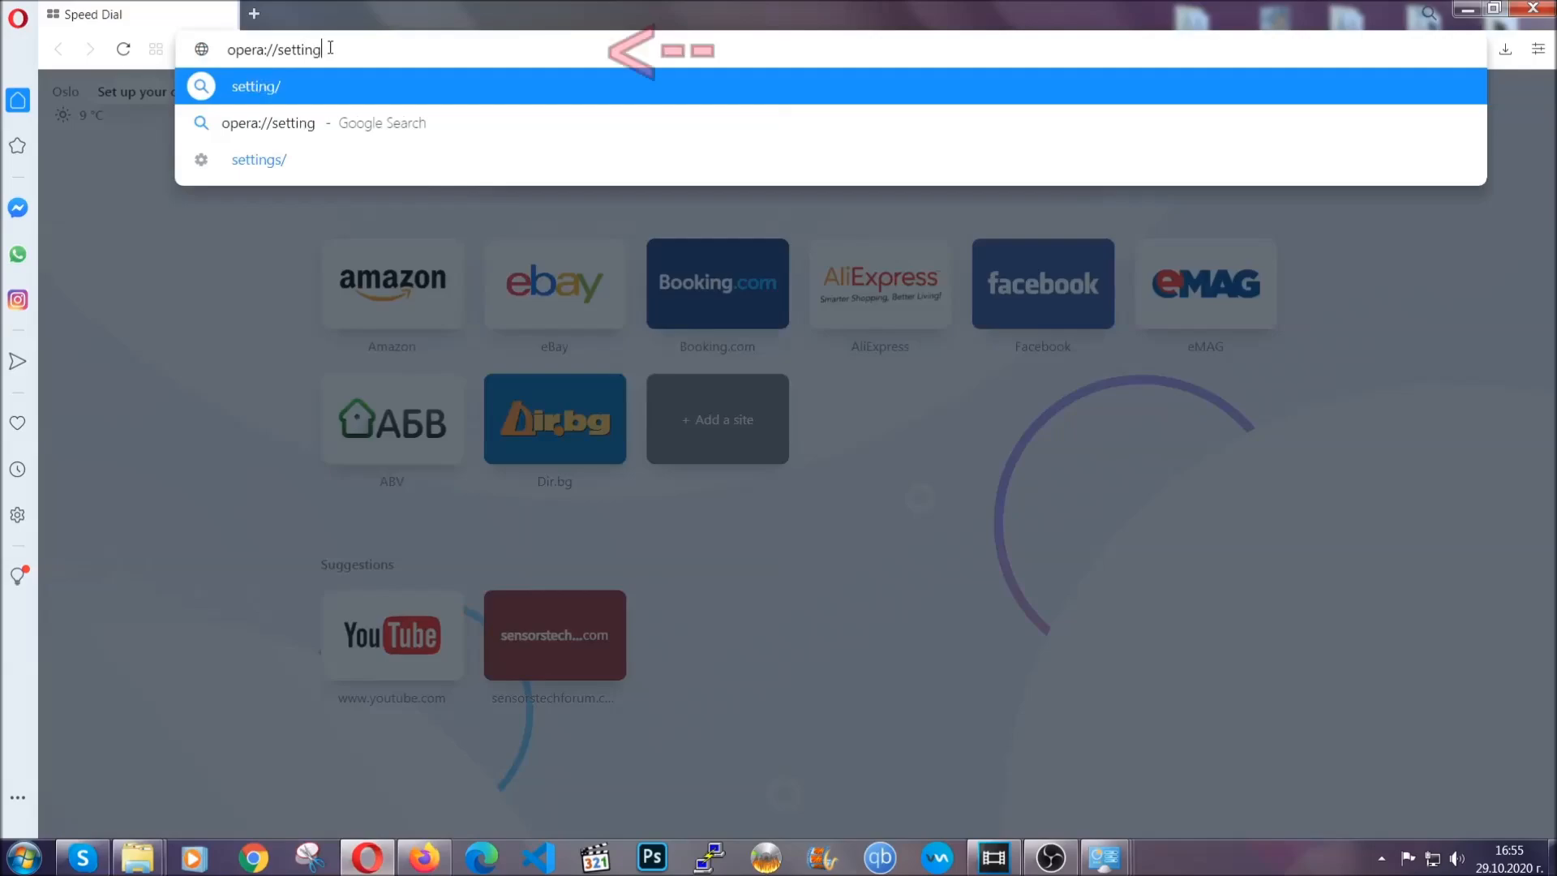
pyautogui.write('s/clearBrr')
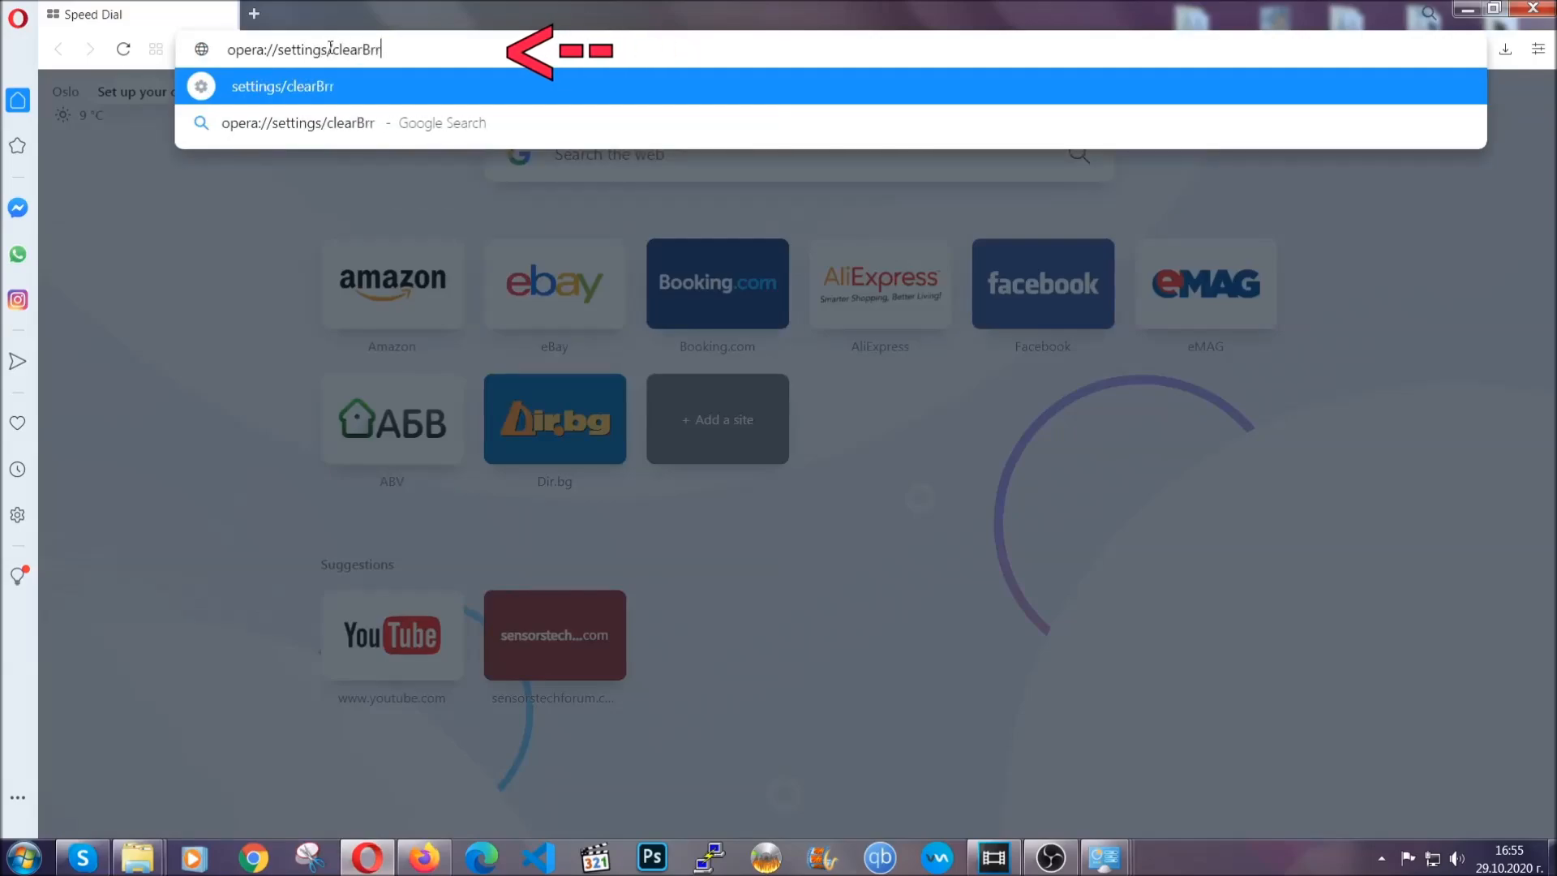
pyautogui.press('BackSpace')
pyautogui.write('owserDa')
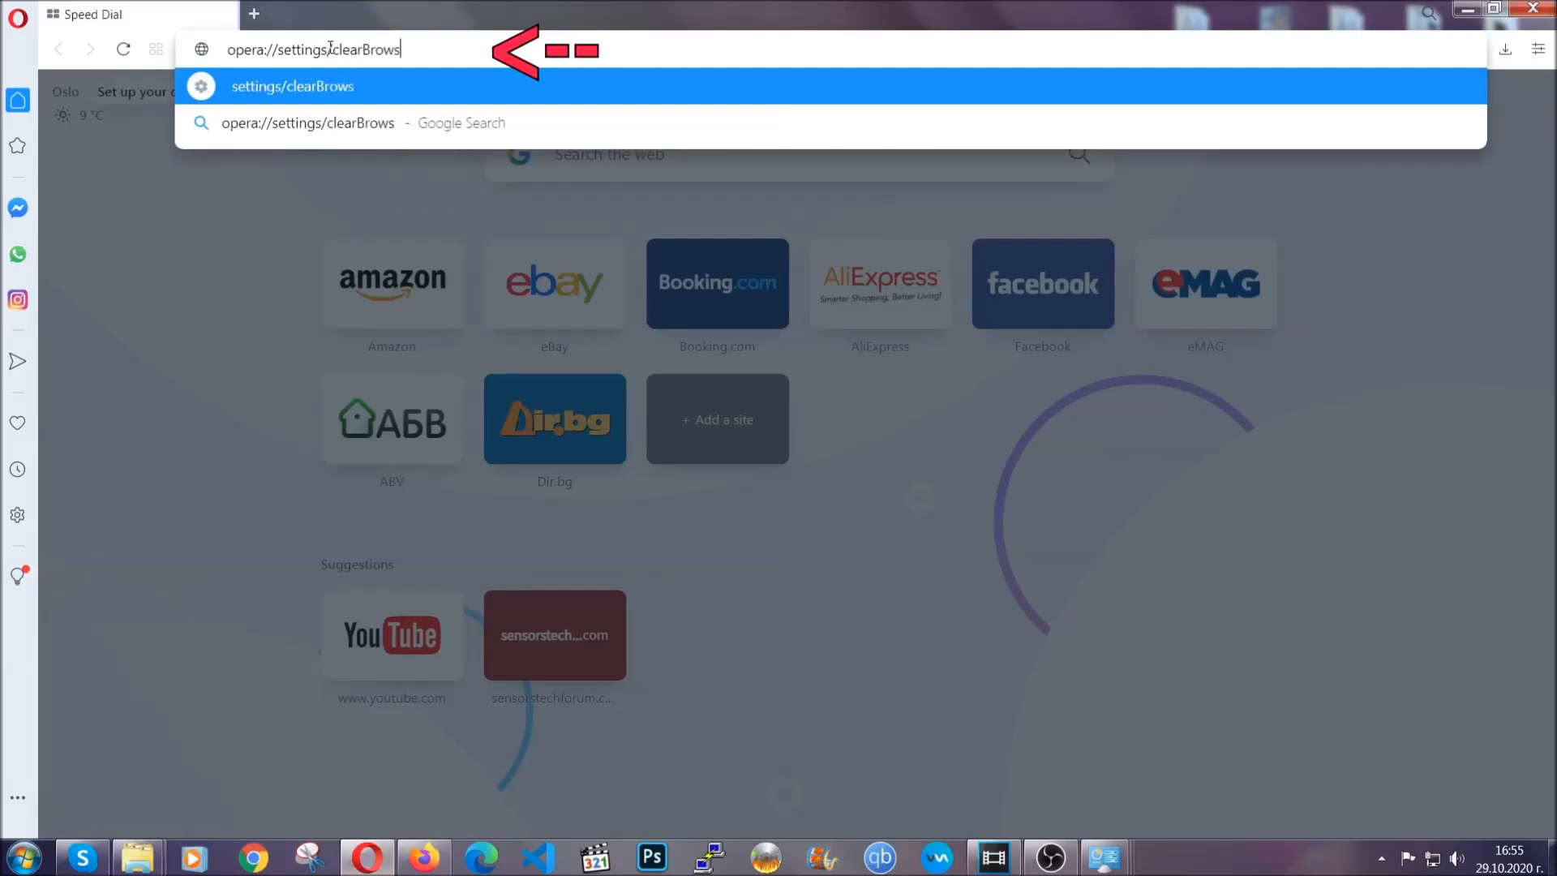
pyautogui.write('ta')
pyautogui.press('Return')
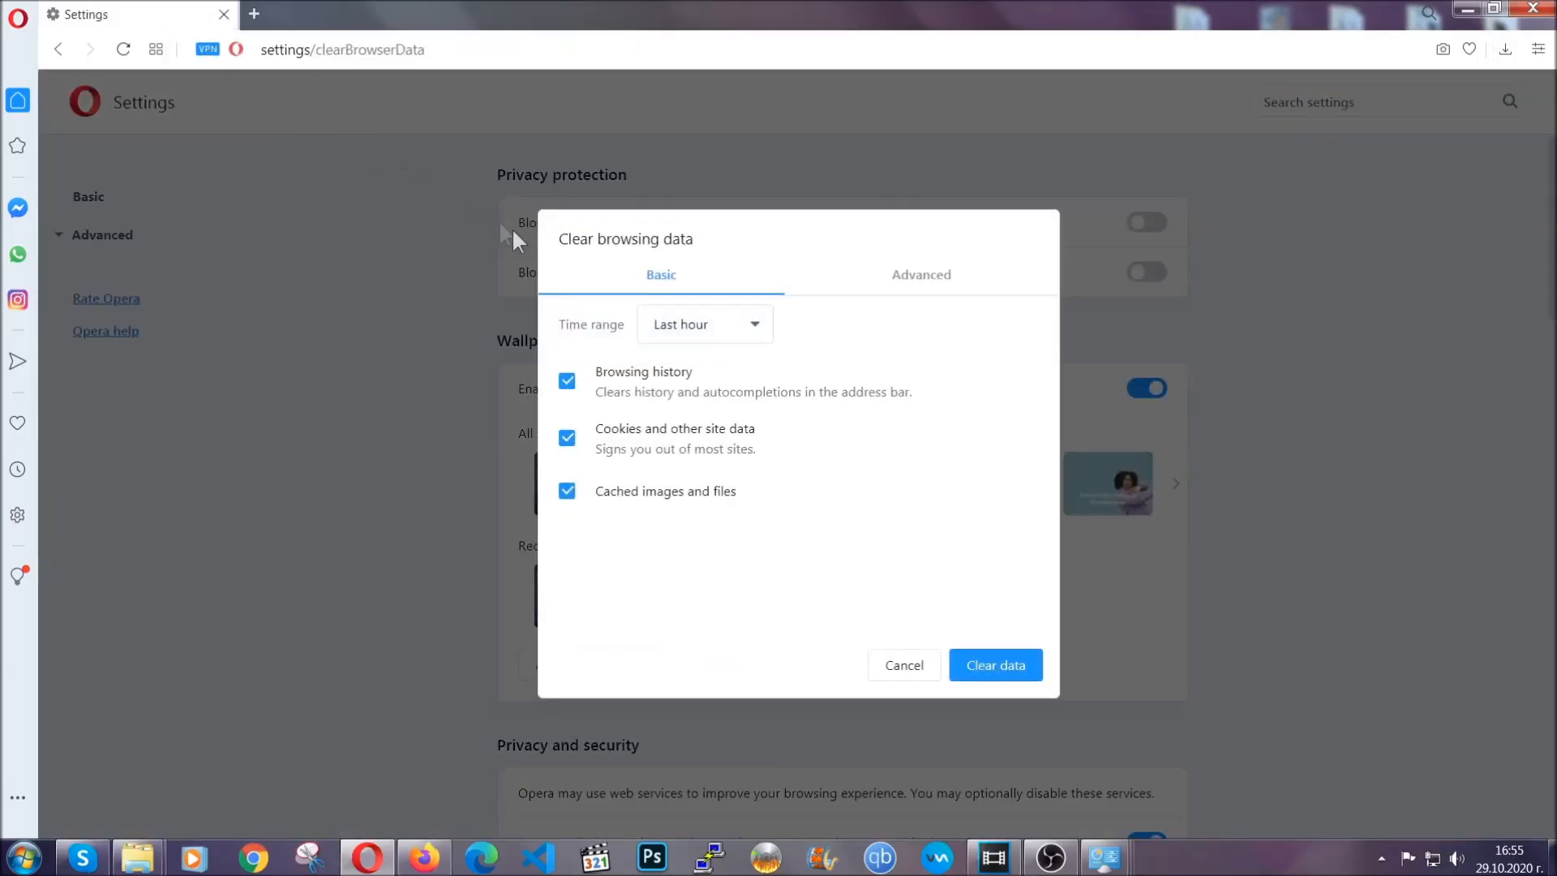
# Clear Opera's browsing data with the advanced options, adding Autofill form data, Site Settings and Hosted app data but excluding passwords and other sign-in data.
pyautogui.click(916, 284)
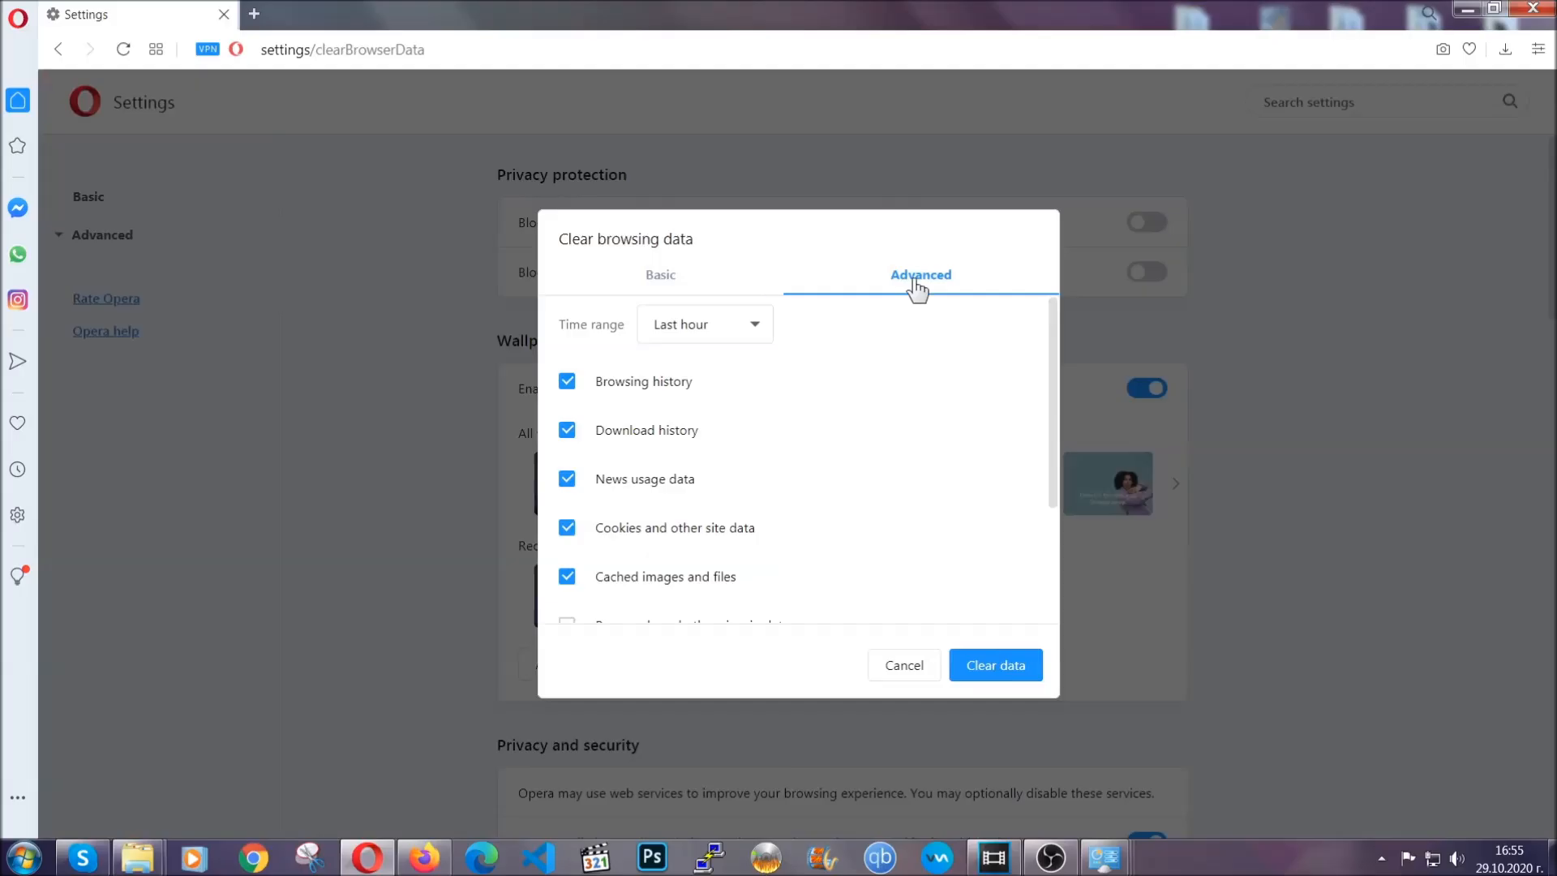
pyautogui.click(760, 328)
pyautogui.click(702, 420)
pyautogui.scroll(-1, 711, 436)
pyautogui.scroll(-2, 711, 435)
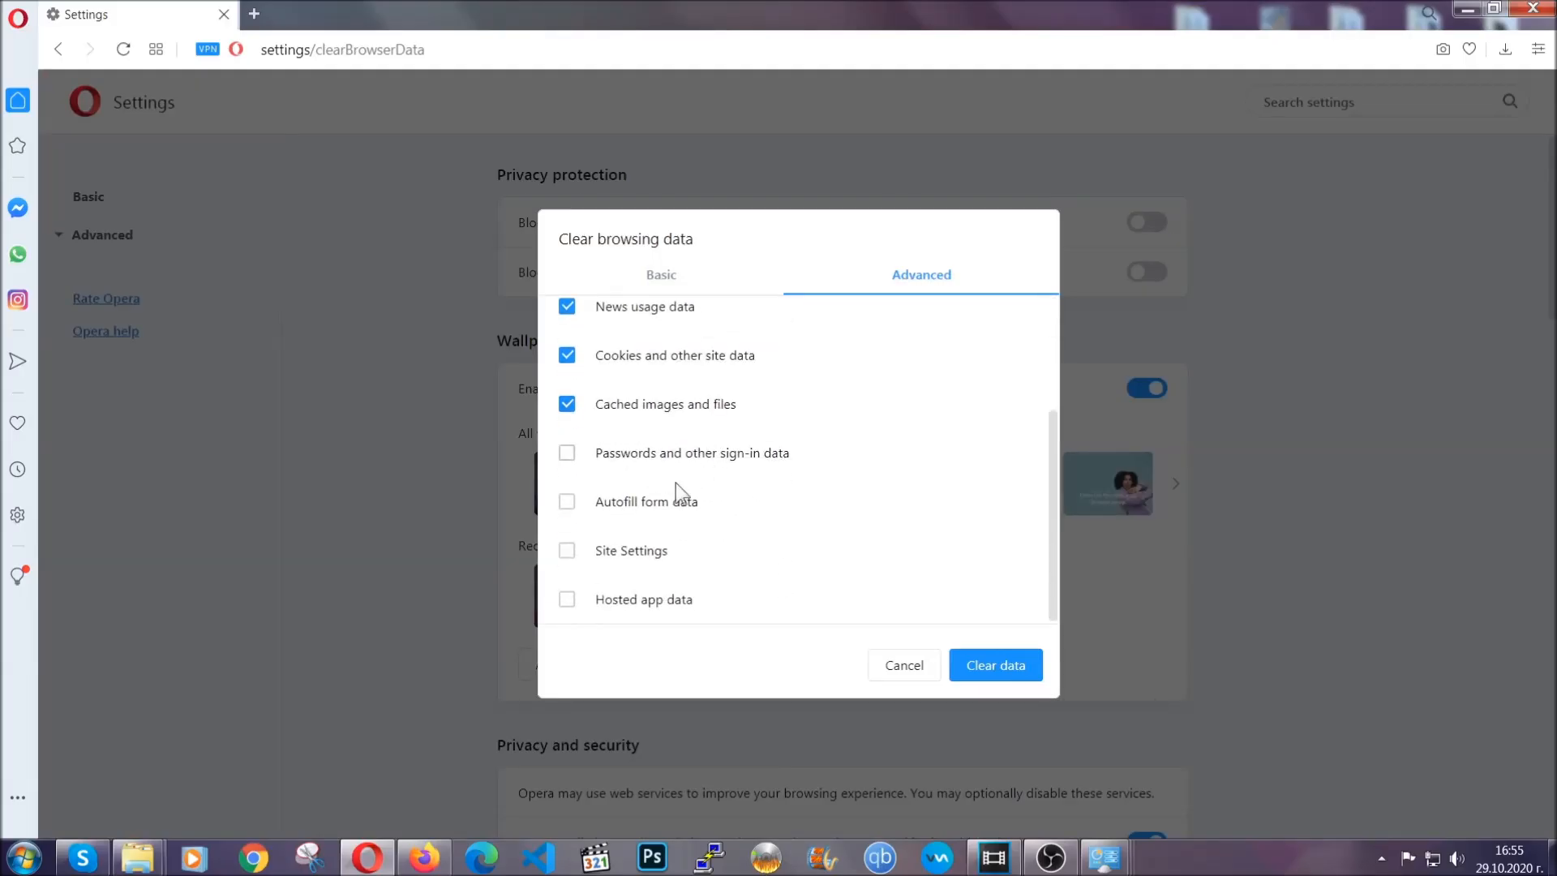
pyautogui.click(640, 554)
pyautogui.click(994, 671)
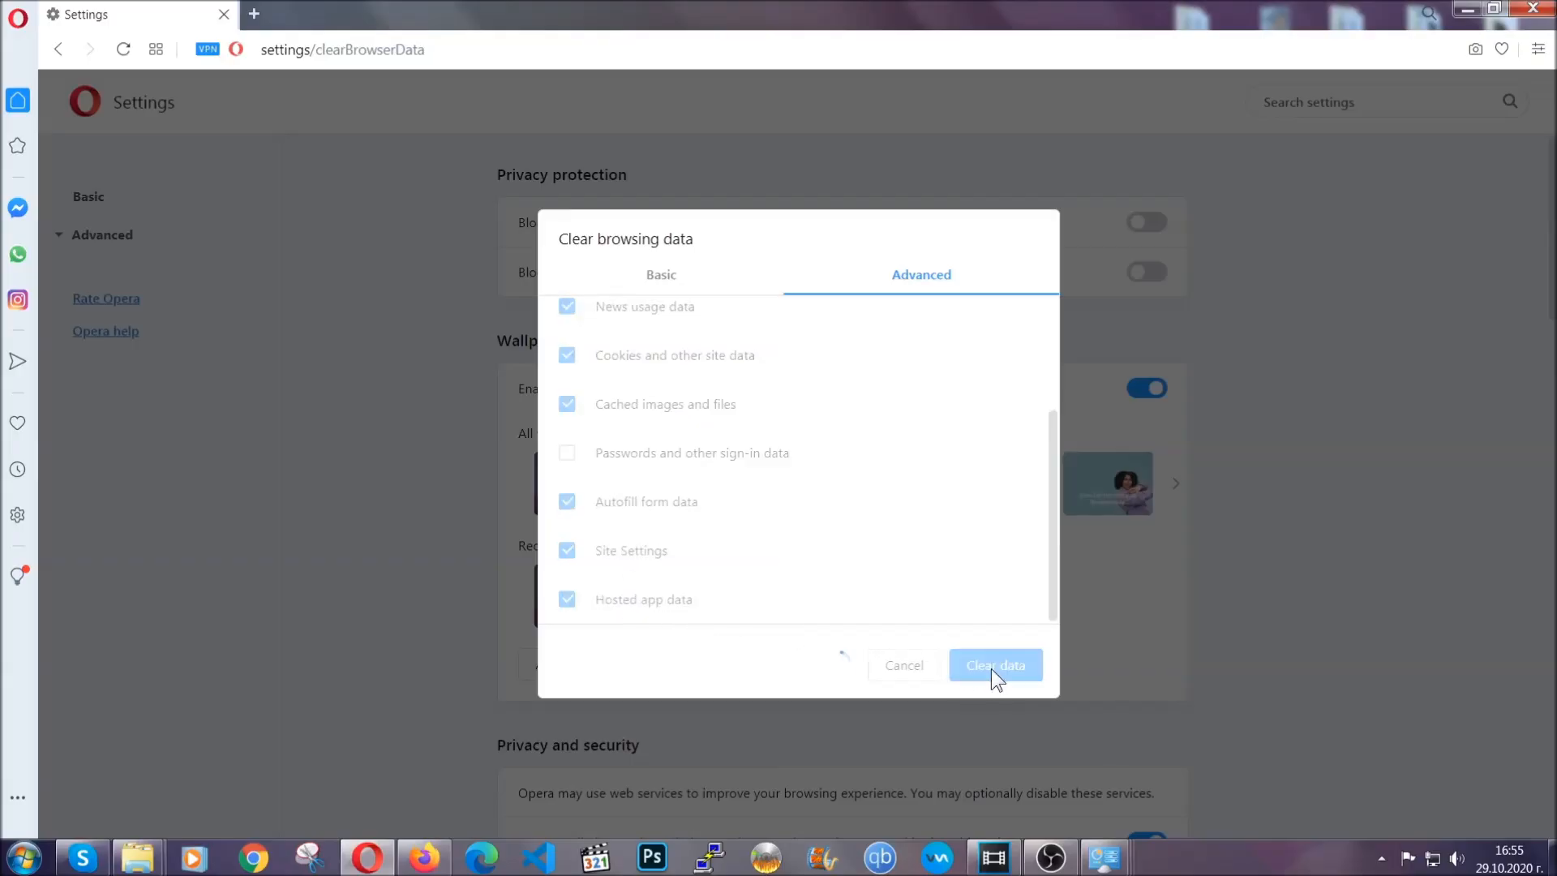